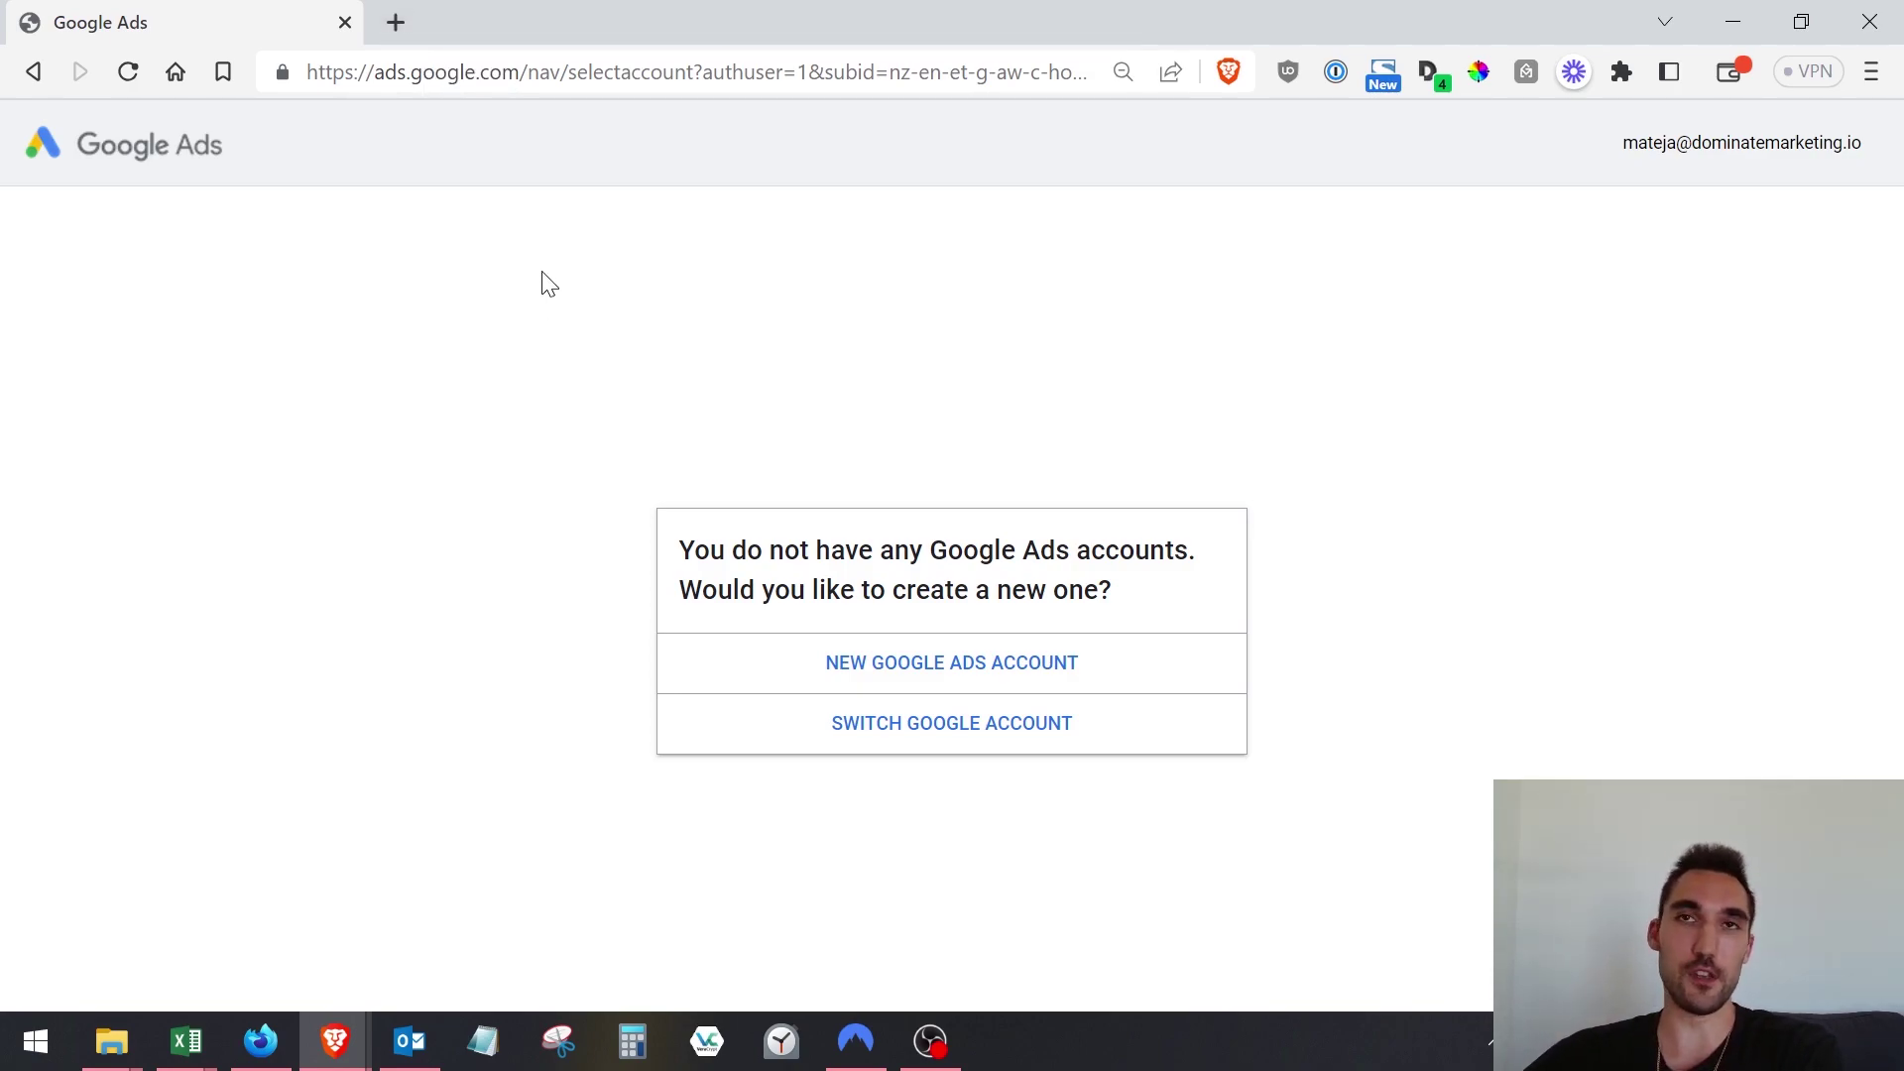
In a new browser tab, load ads.google.com and choose Get started on the homepage.
click(395, 22)
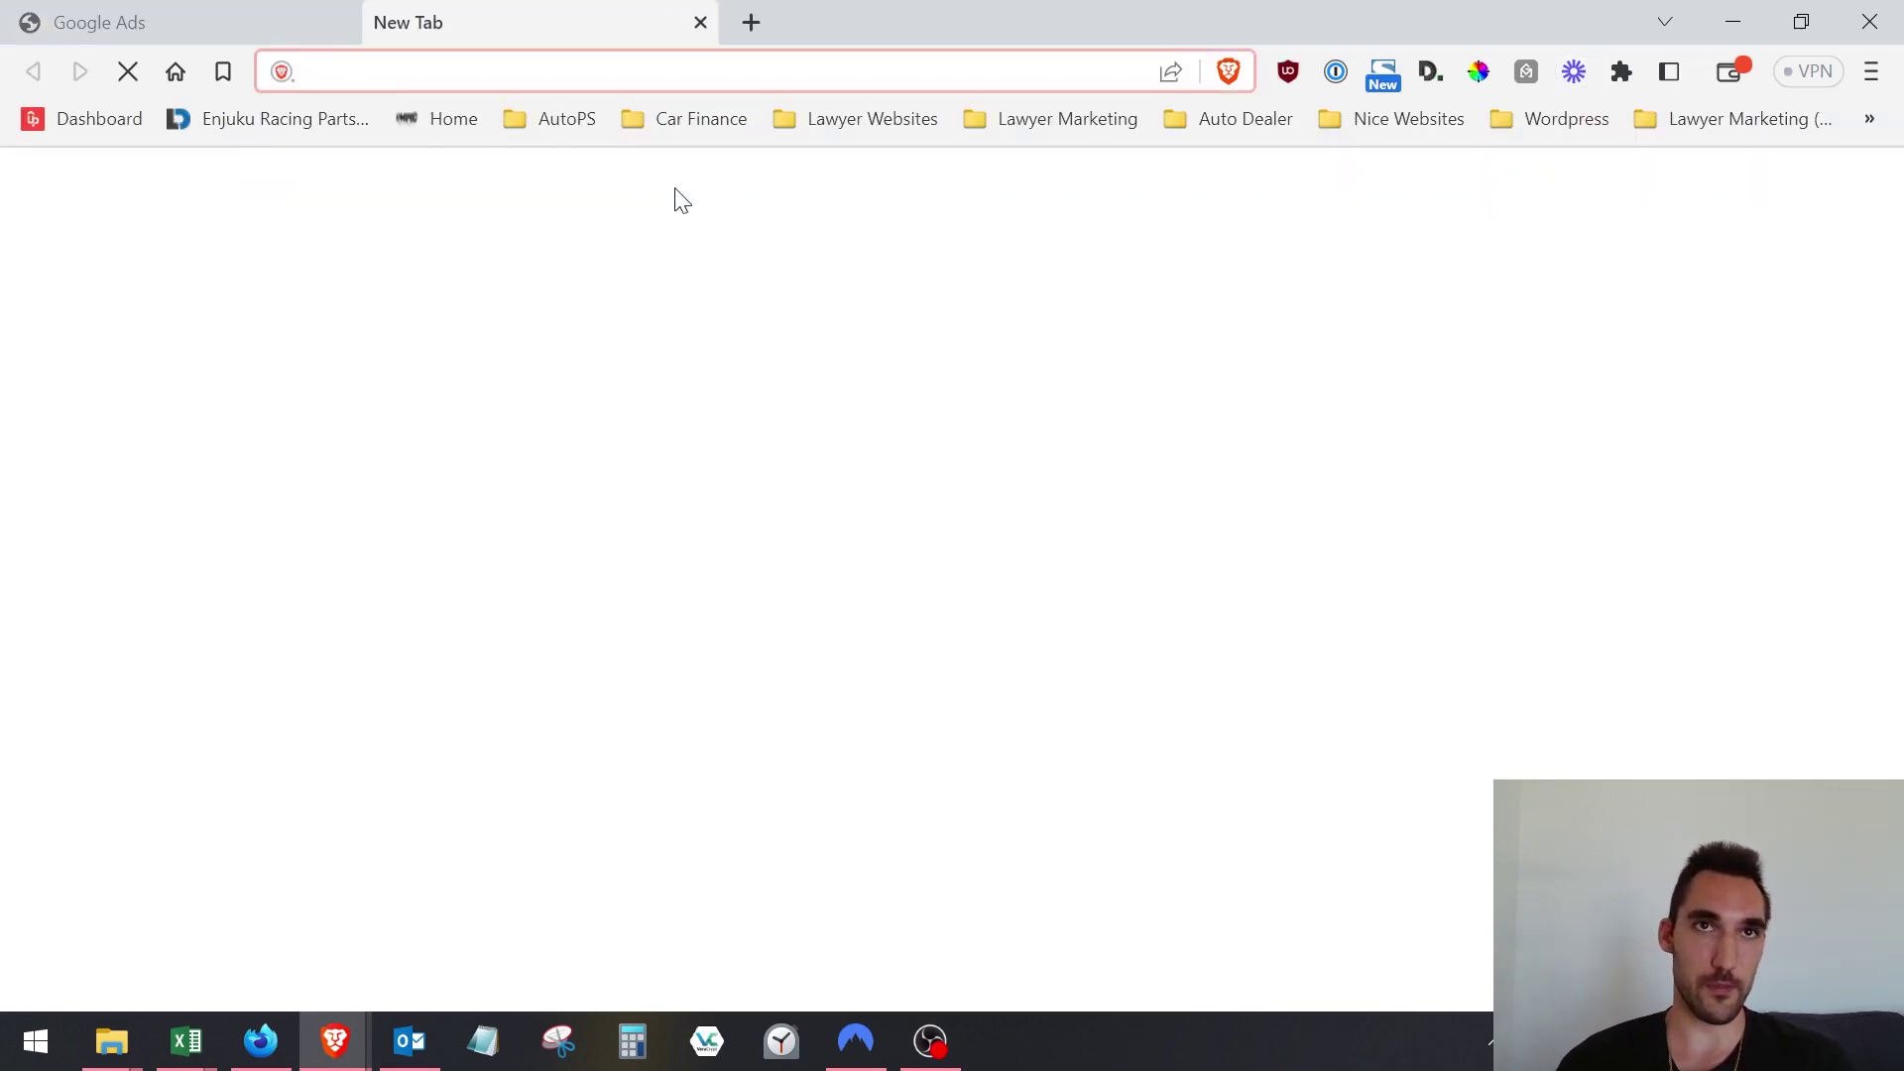
text(ads)
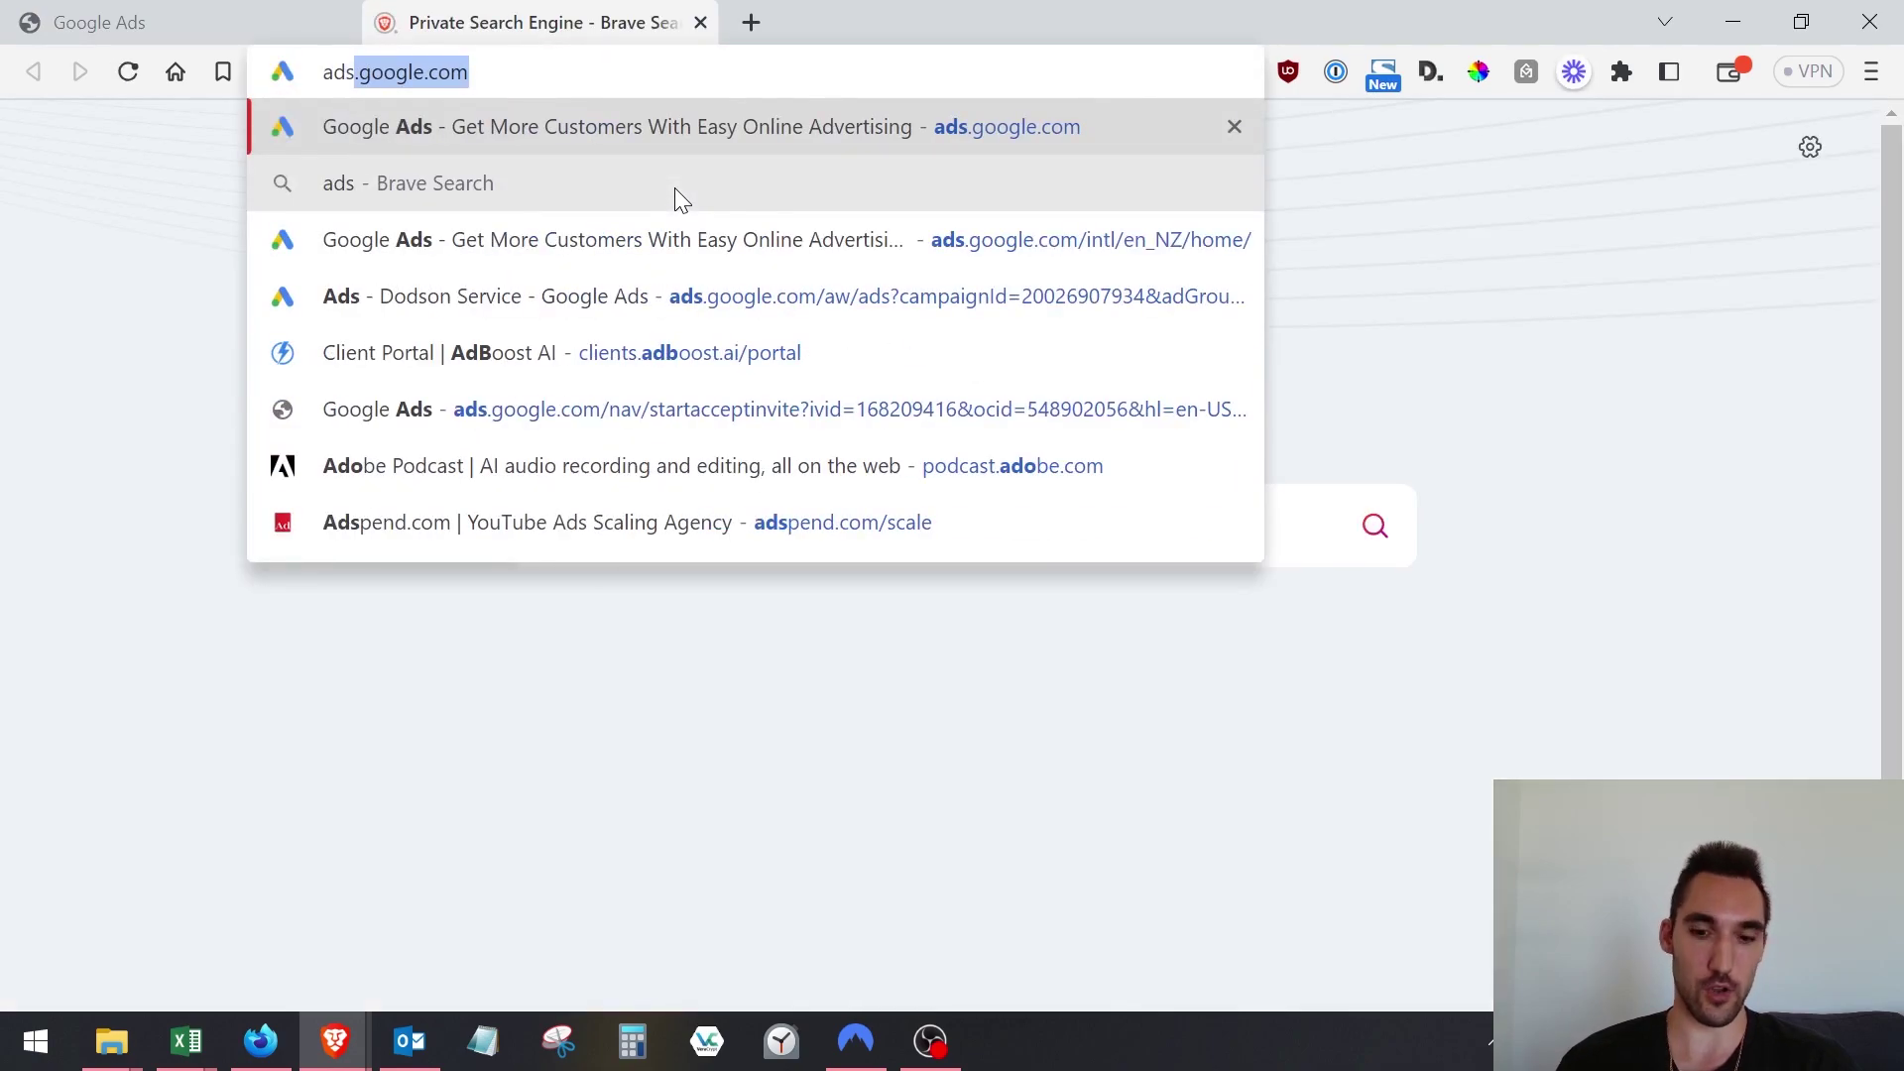
text(/)
key(BackSpace)
text(.google)
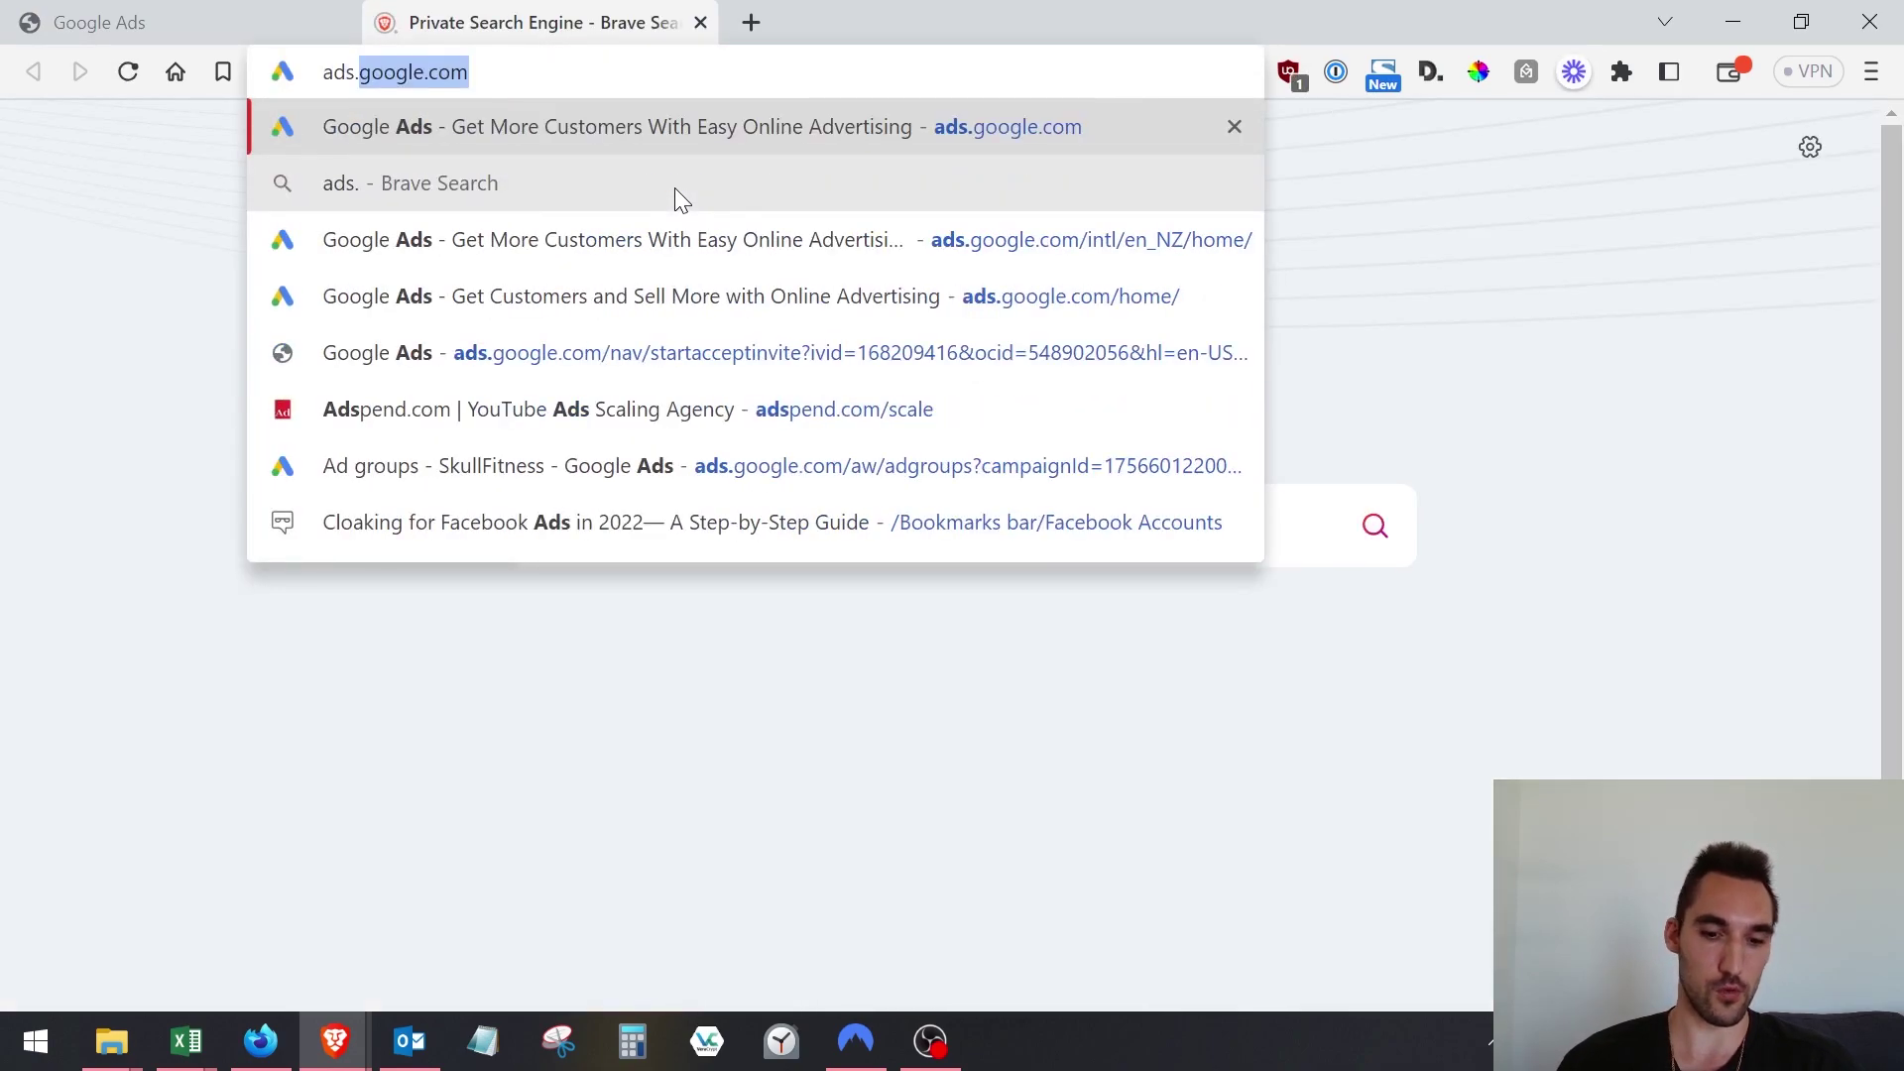
text(.co)
key(Return)
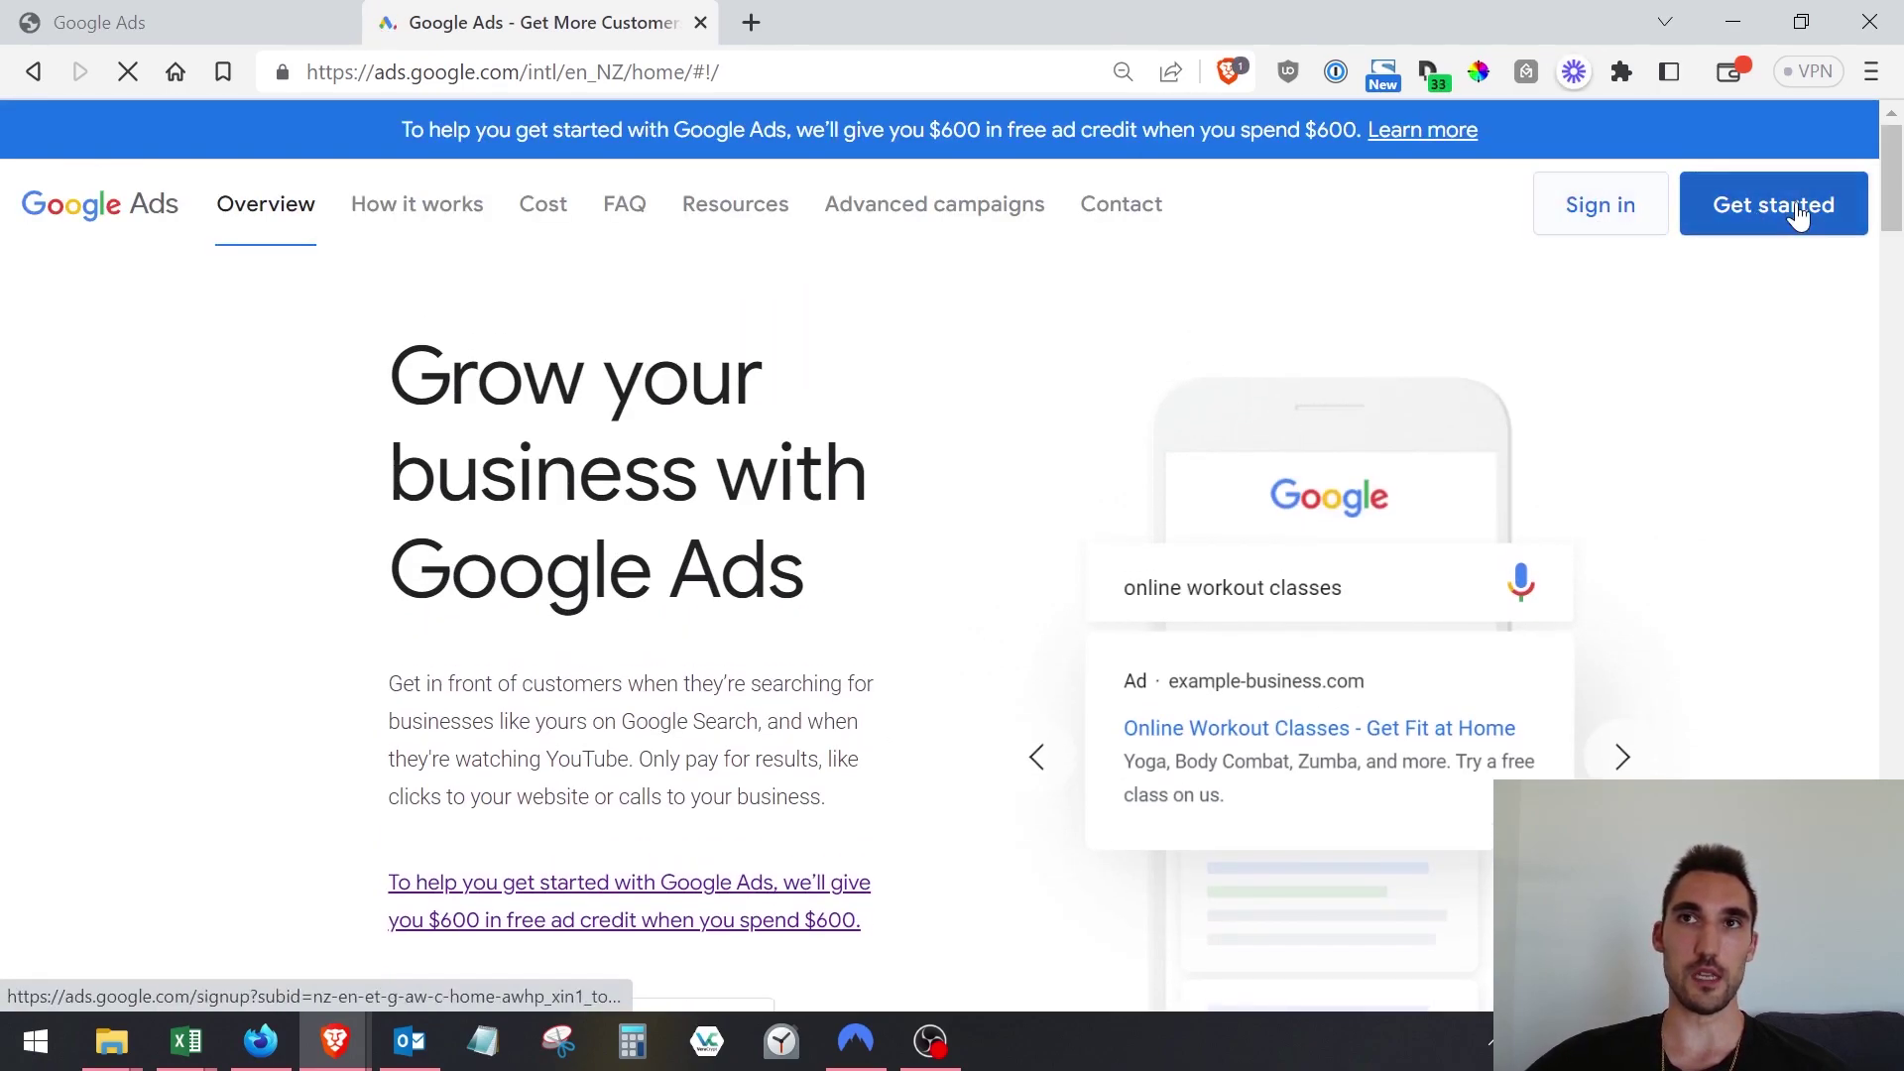
click(1770, 230)
scroll(574, 735, down, 6)
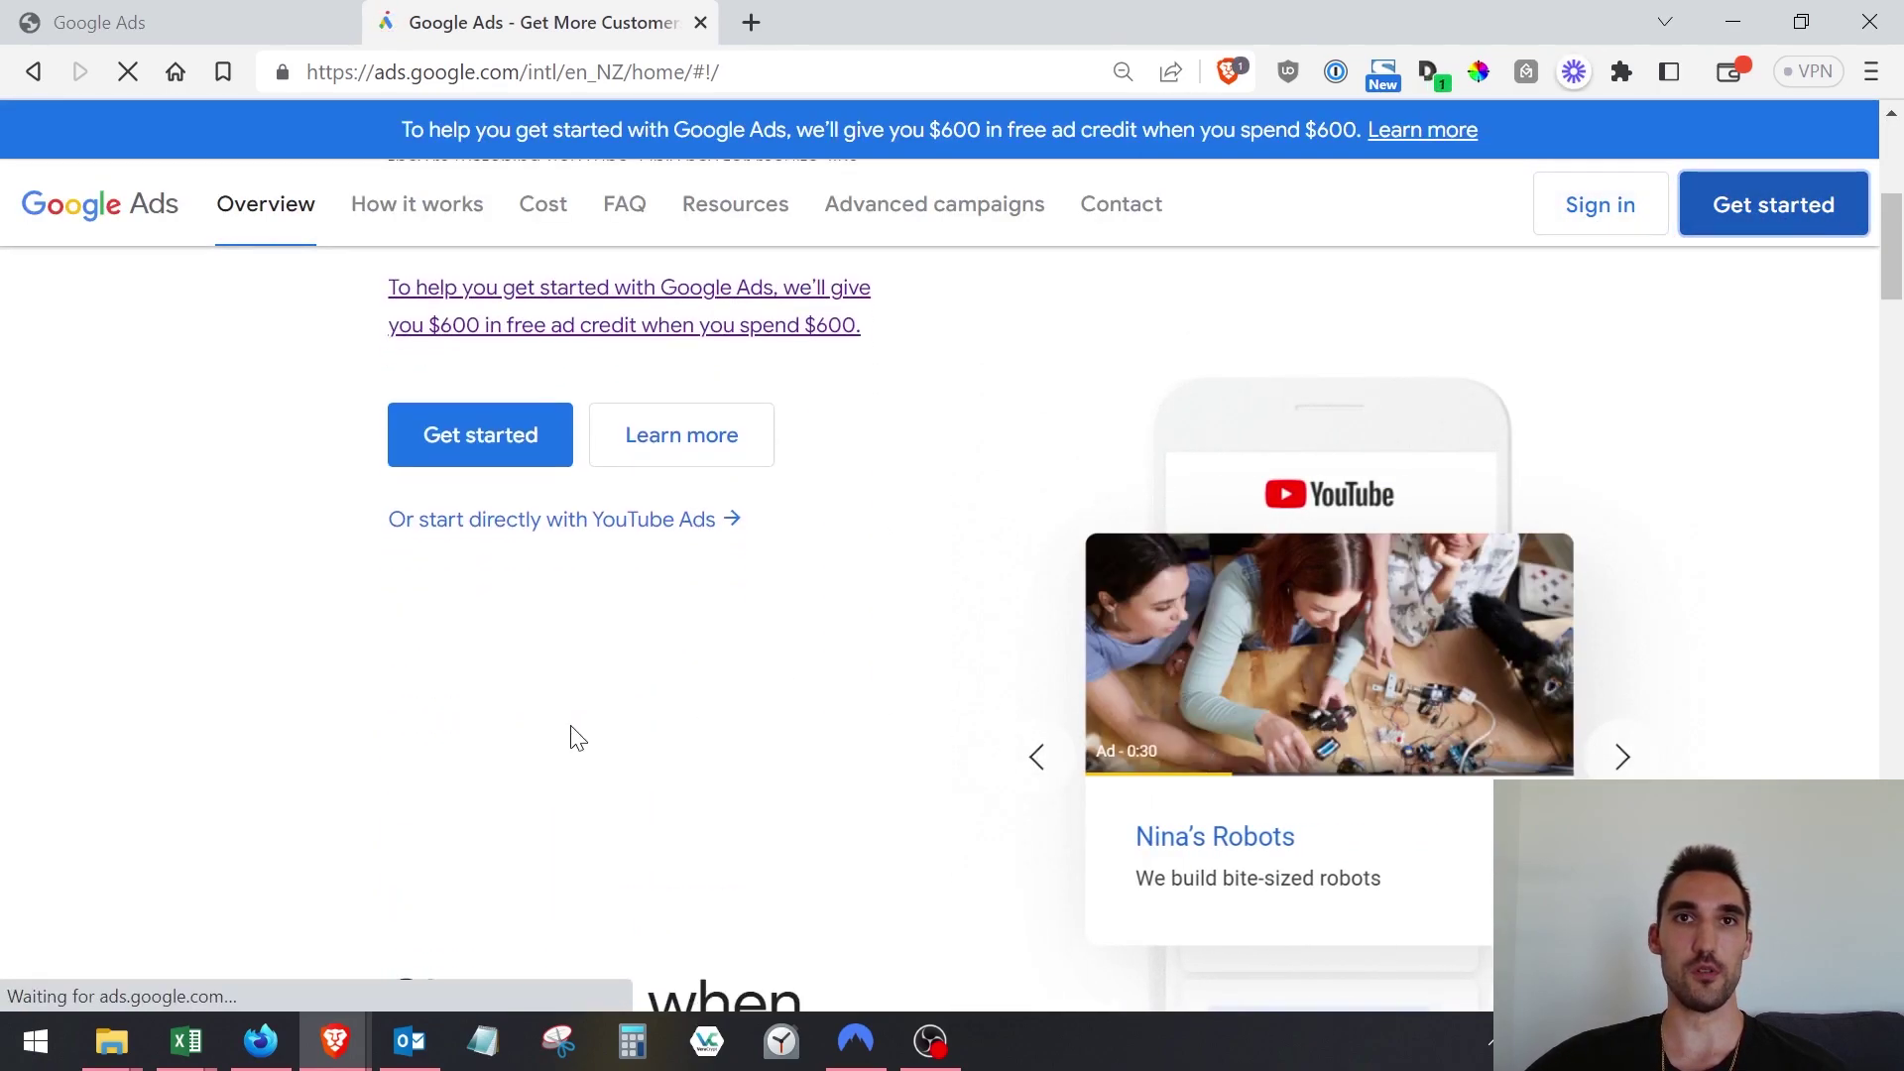
Start signing up and pick New Google Ads account to reach the business-name question.
click(531, 455)
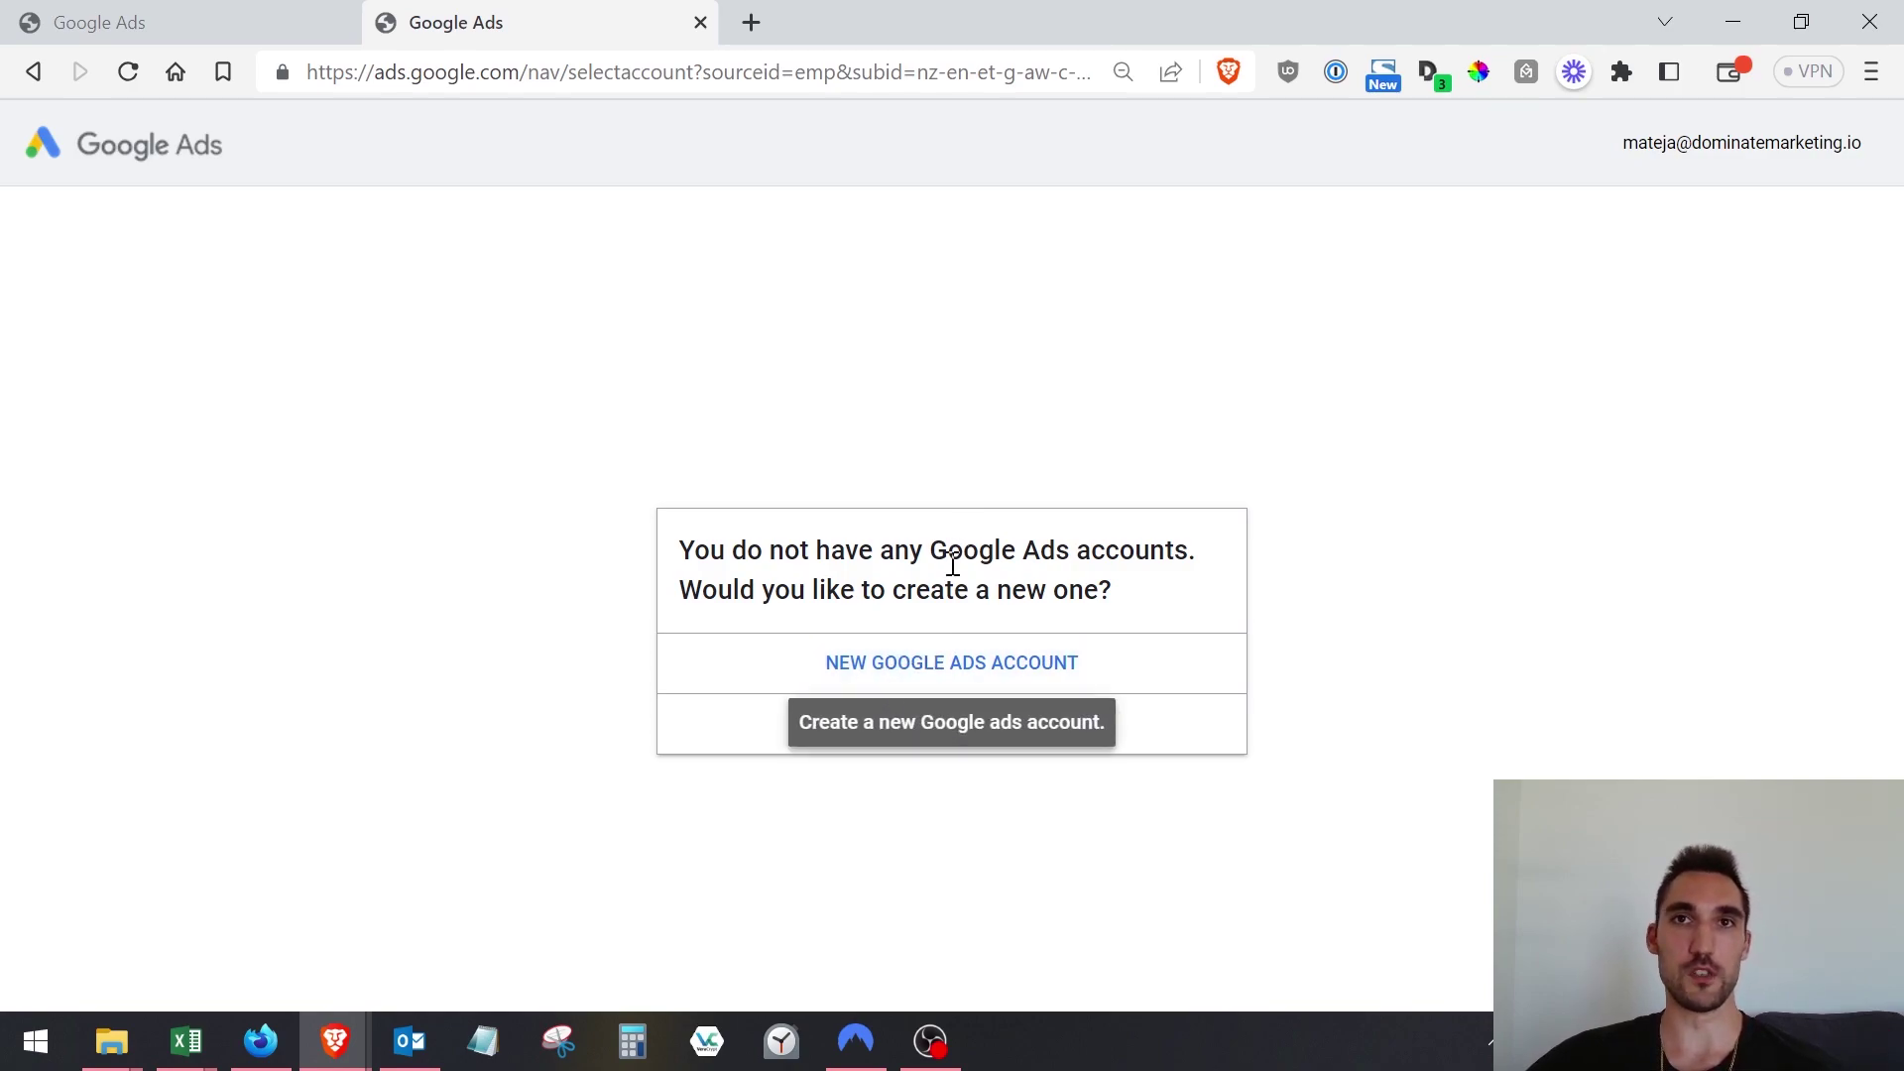
click(949, 690)
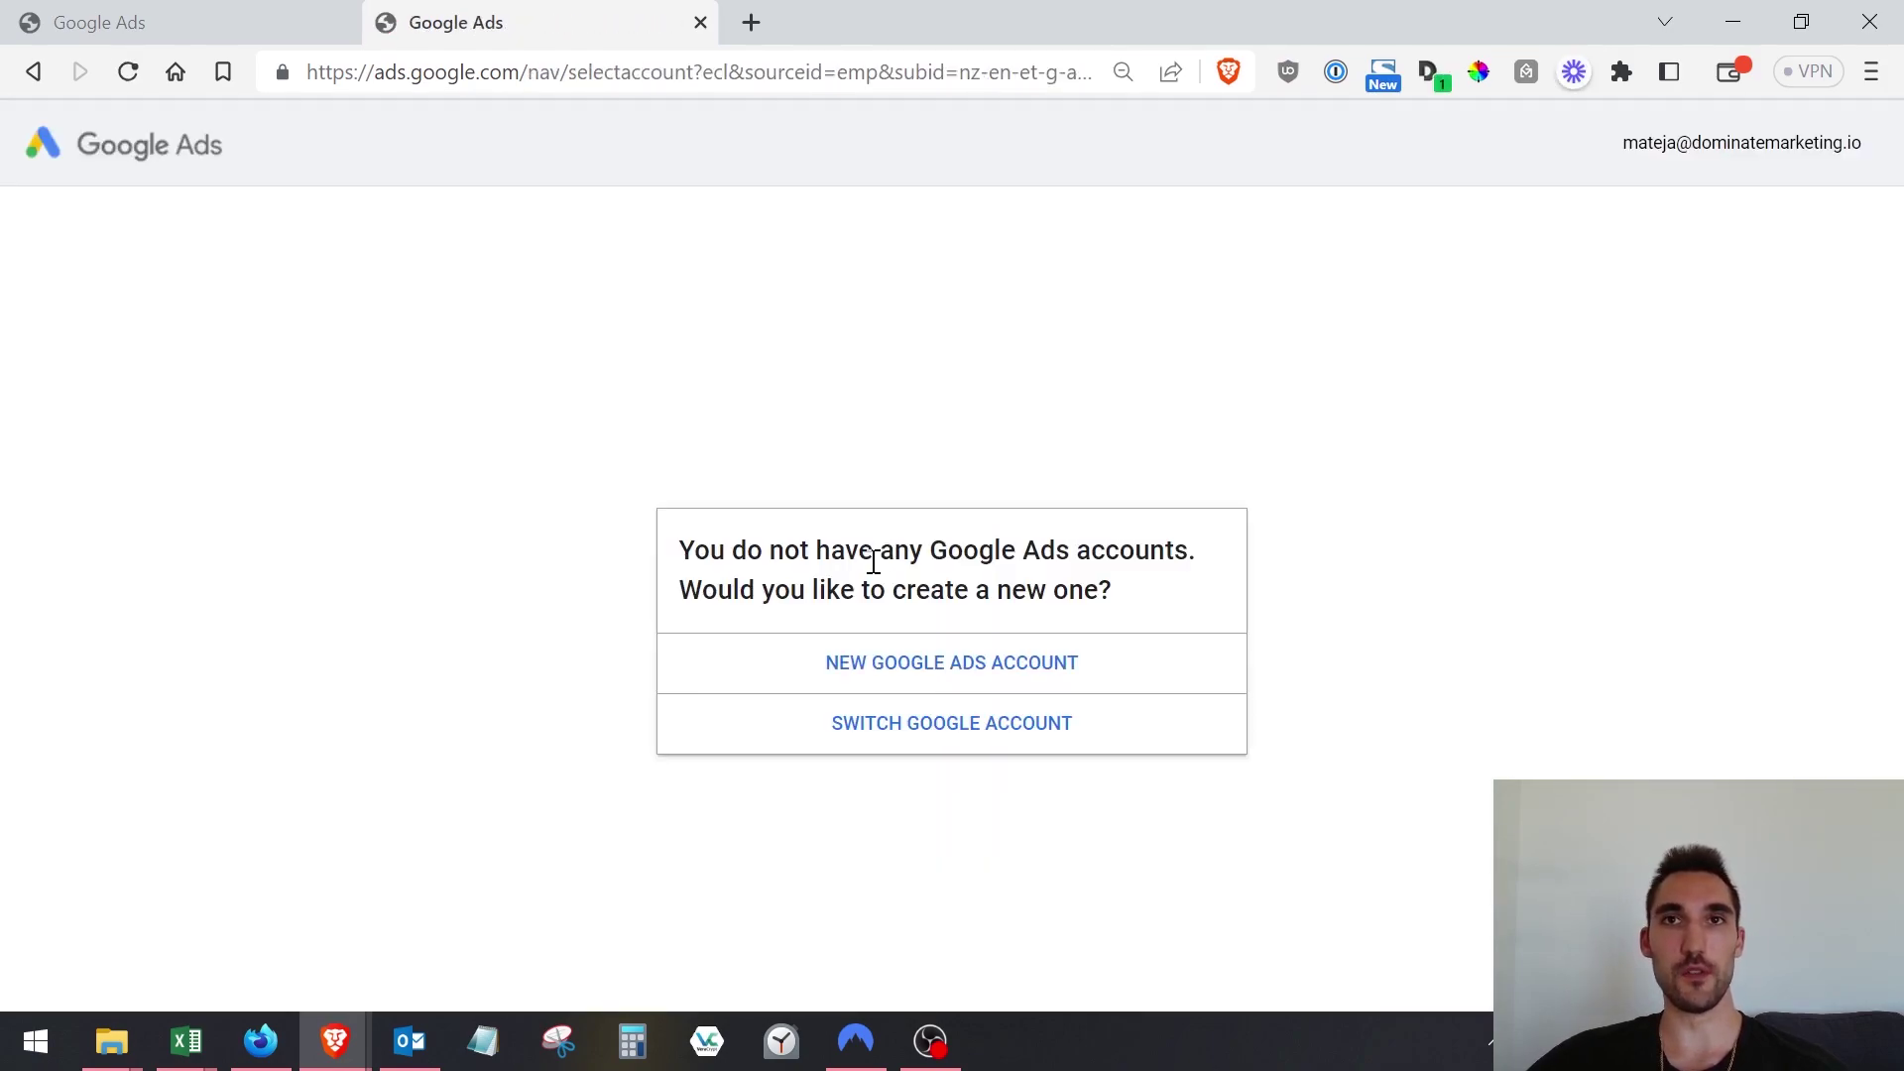
click(947, 684)
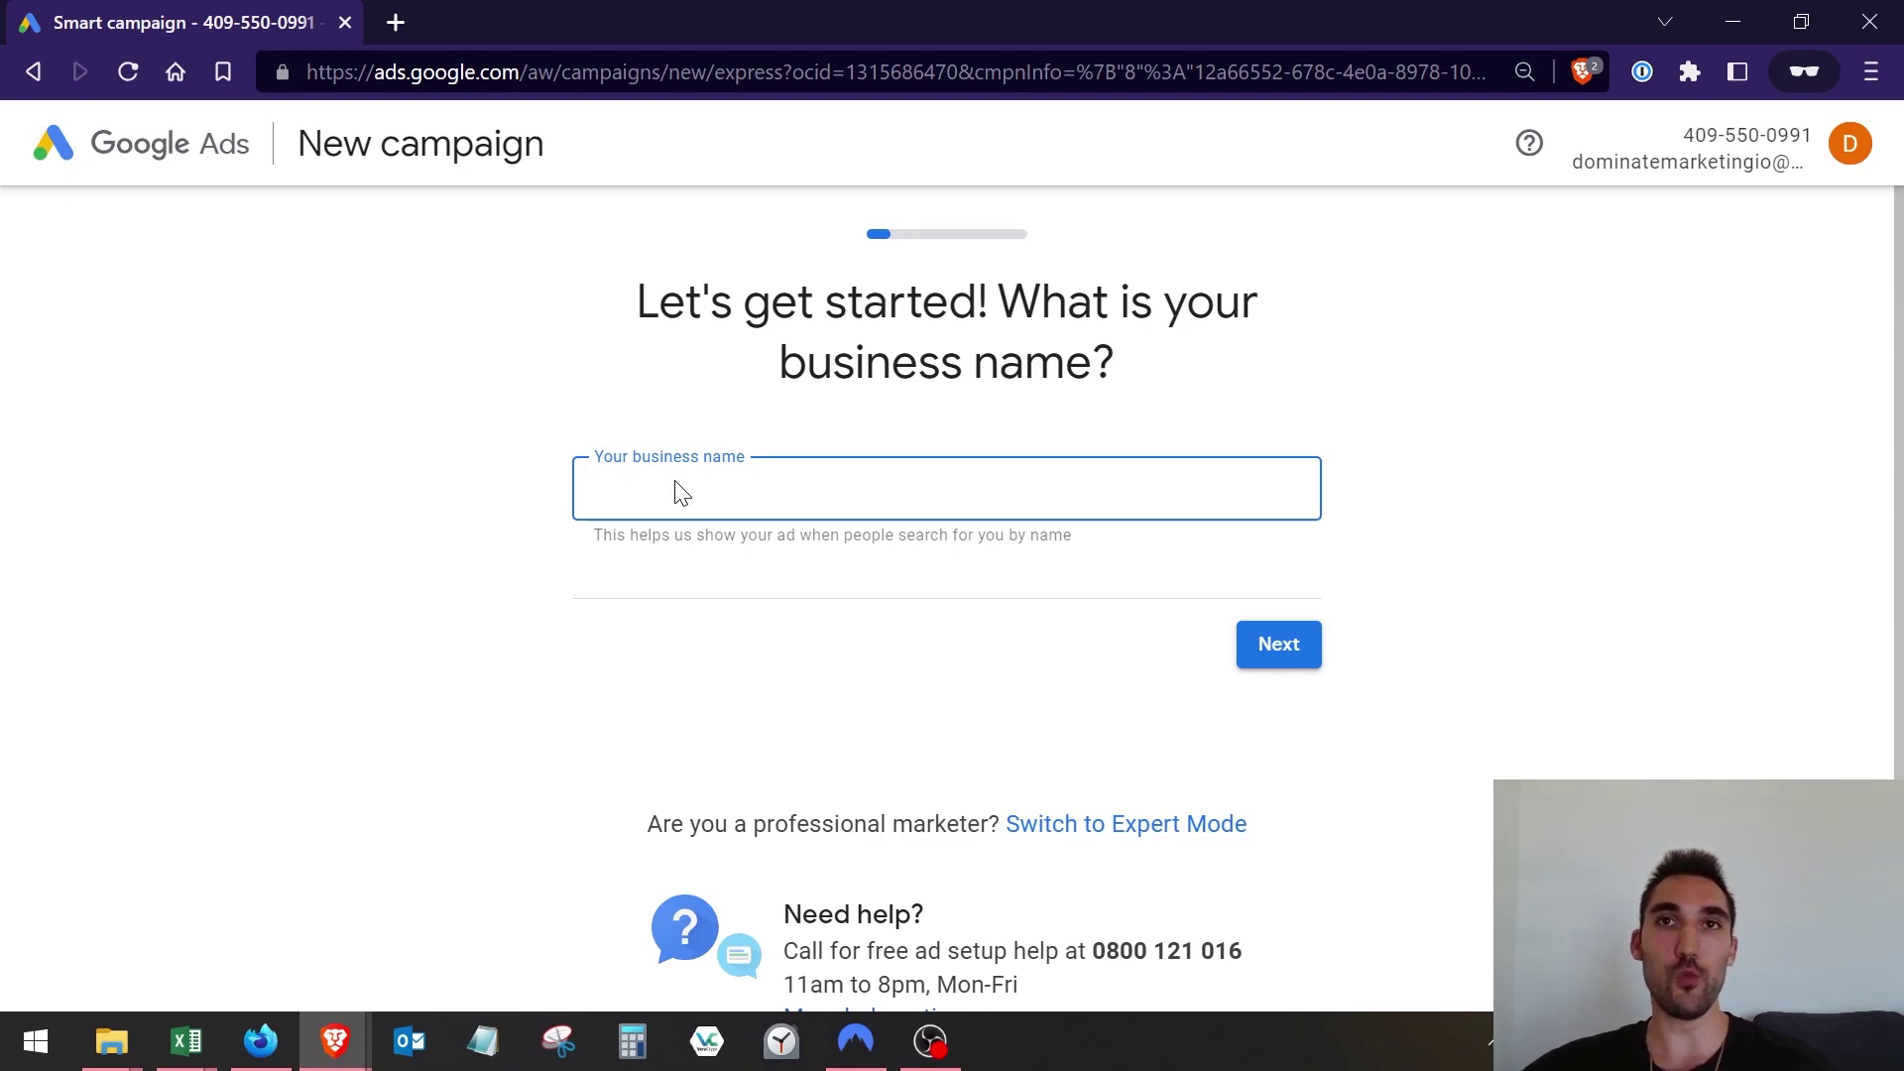
Switch the campaign setup from Smart mode to Expert Mode.
scroll(702, 519, down, 2)
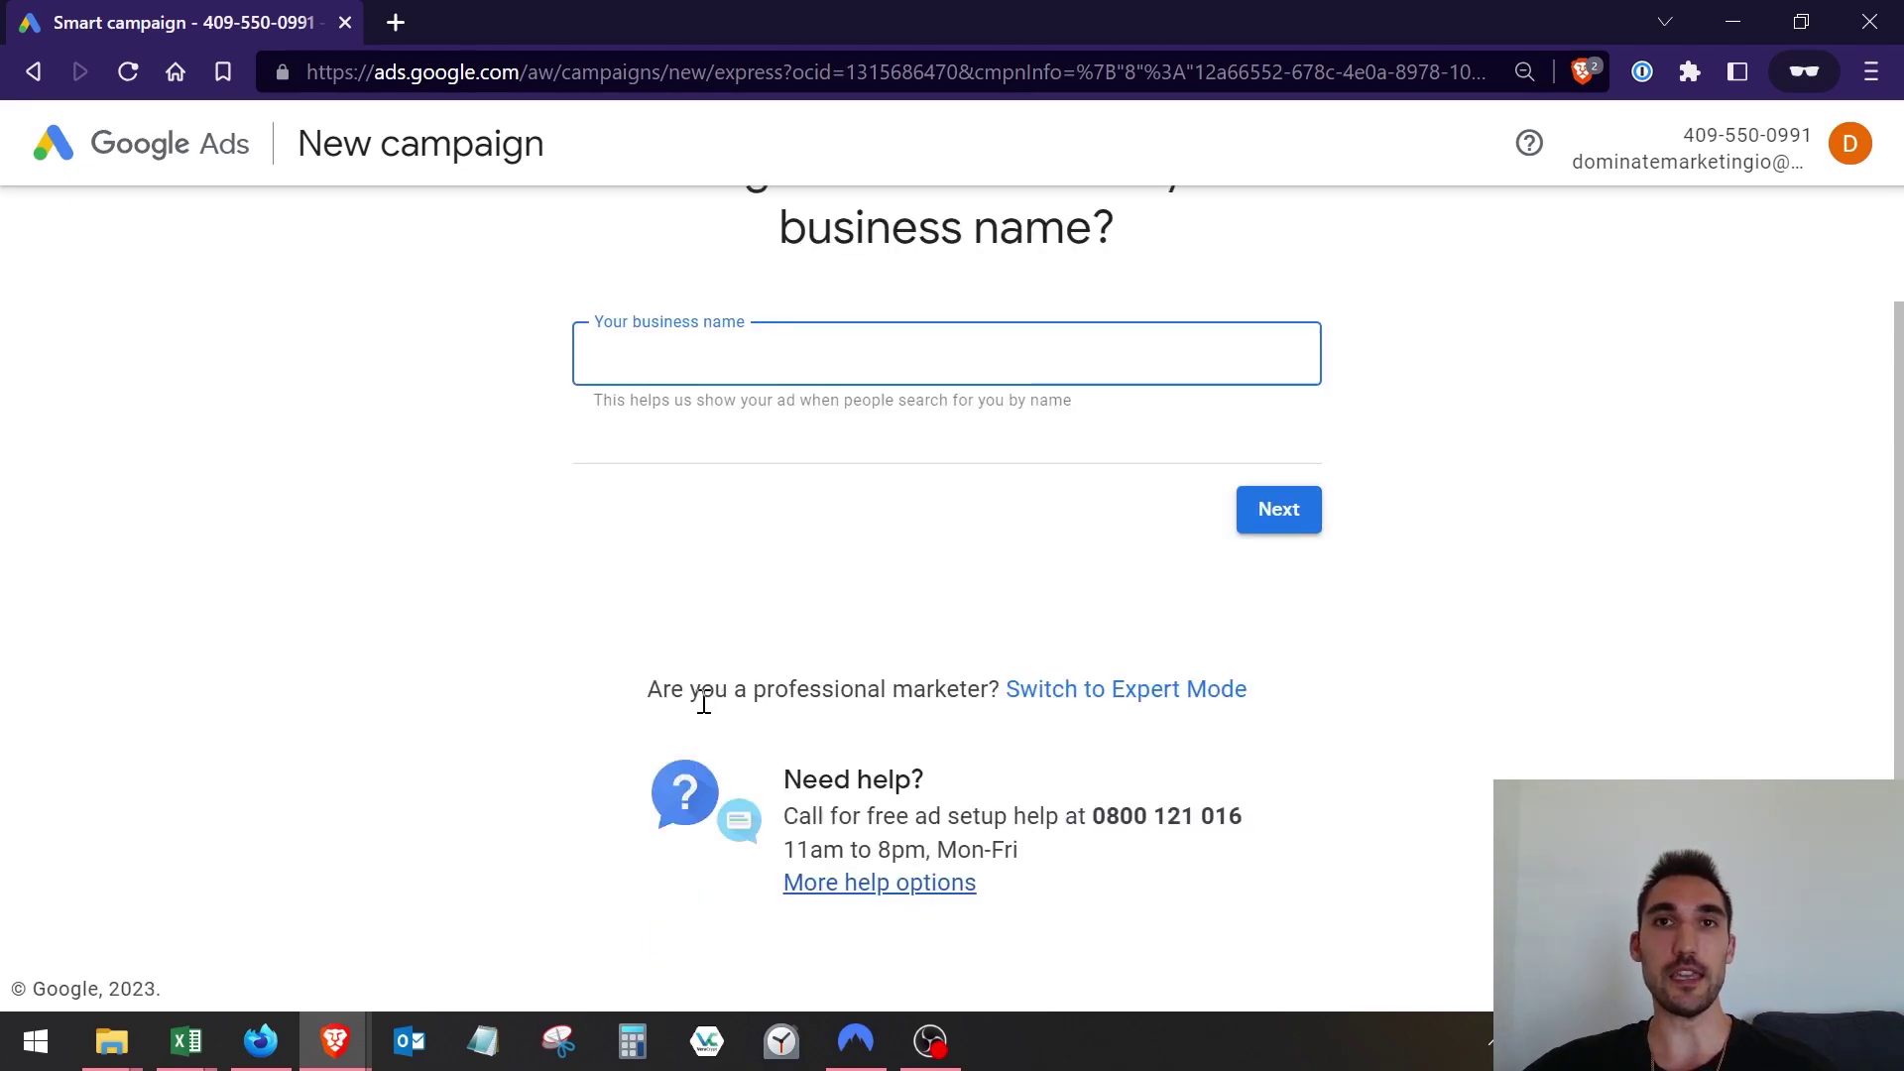
drag(642, 690, 989, 678)
click(989, 684)
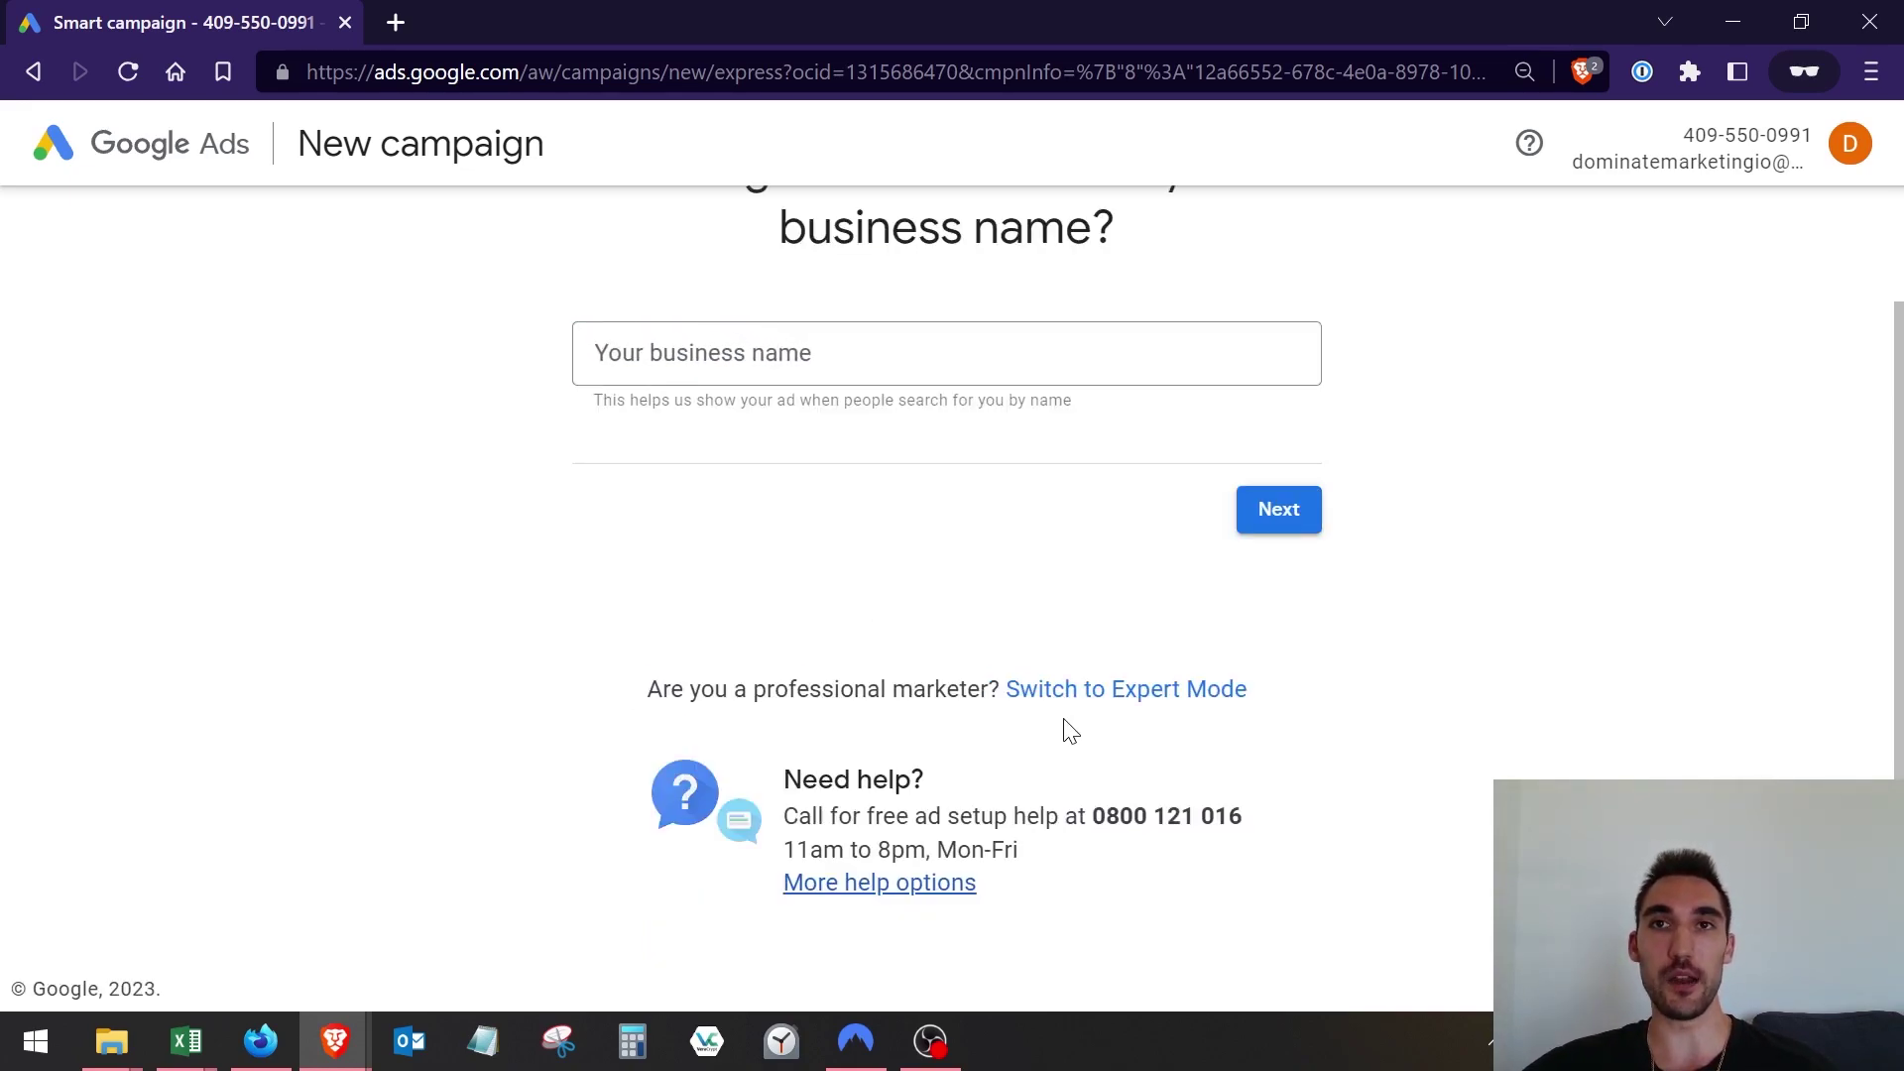
click(1108, 701)
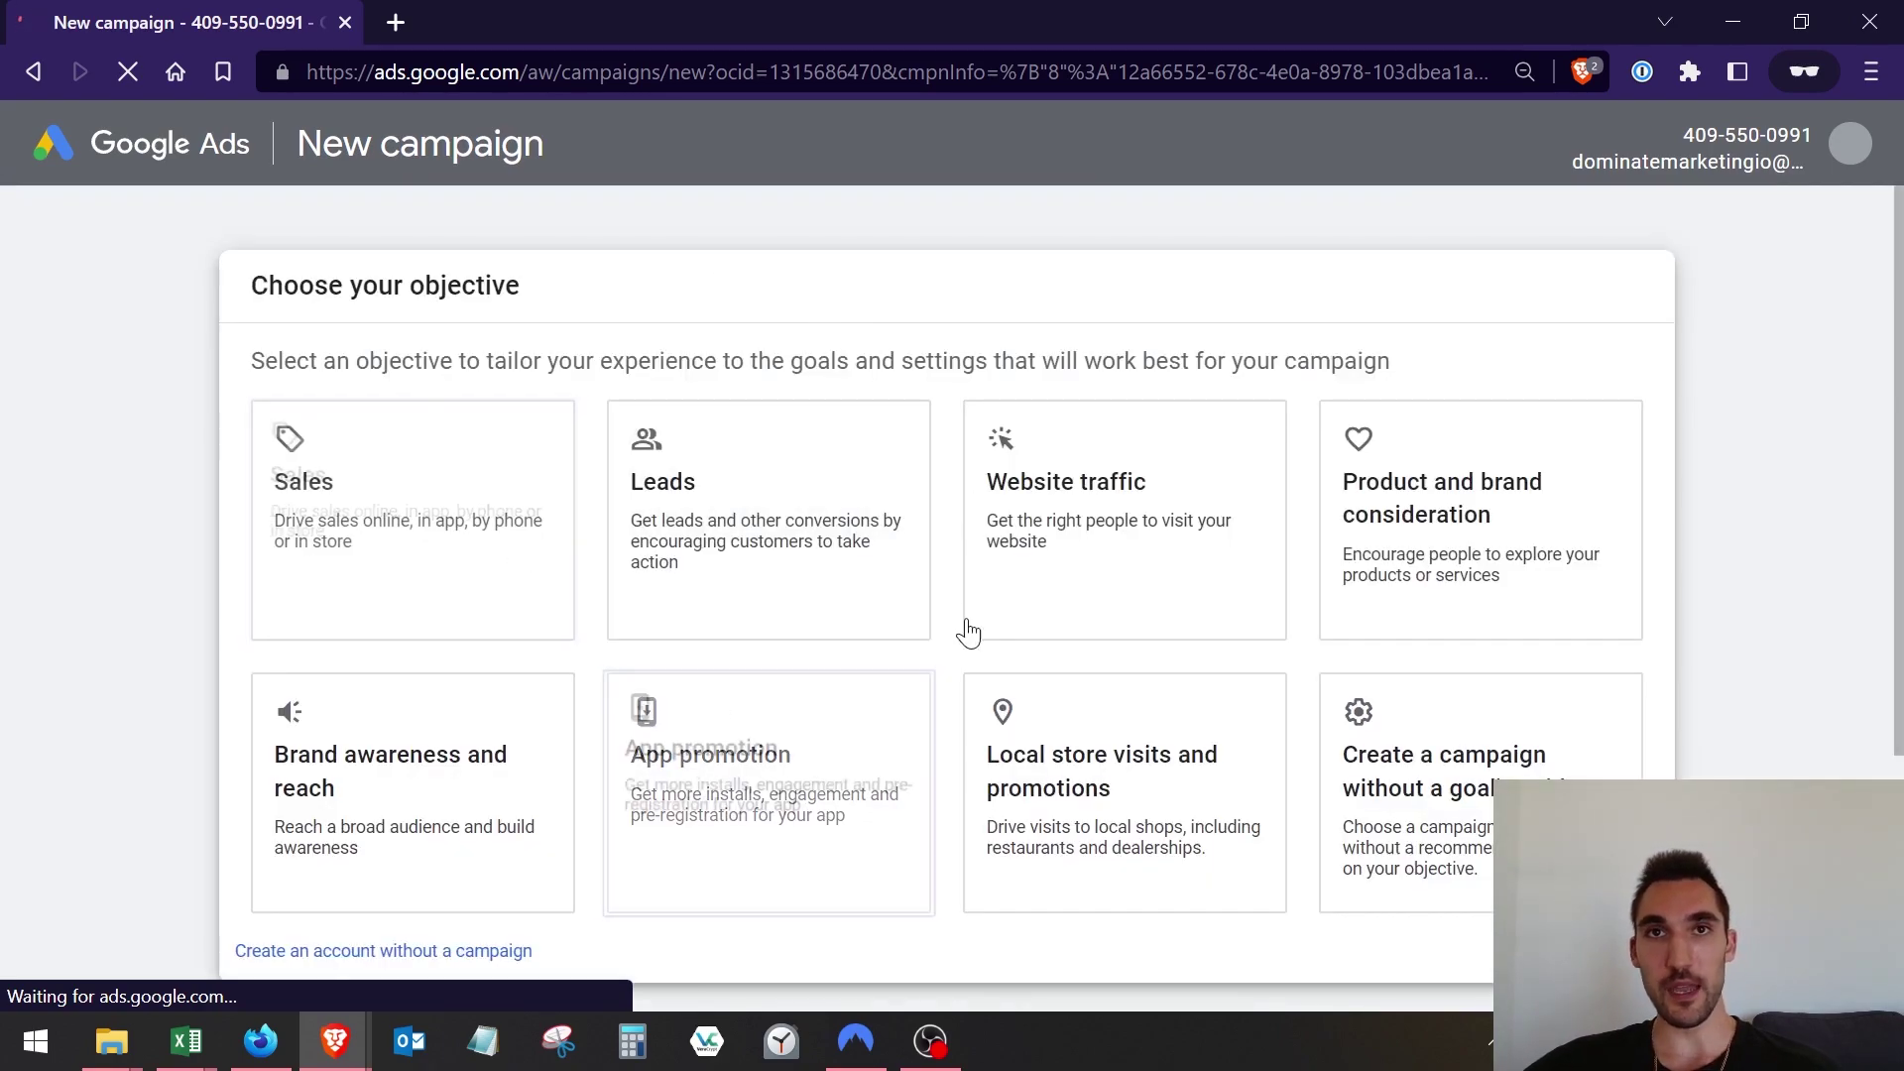
On Choose your objective, skip campaigns by creating the account without a campaign.
scroll(476, 372, down, 4)
click(479, 380)
scroll(516, 496, up, 4)
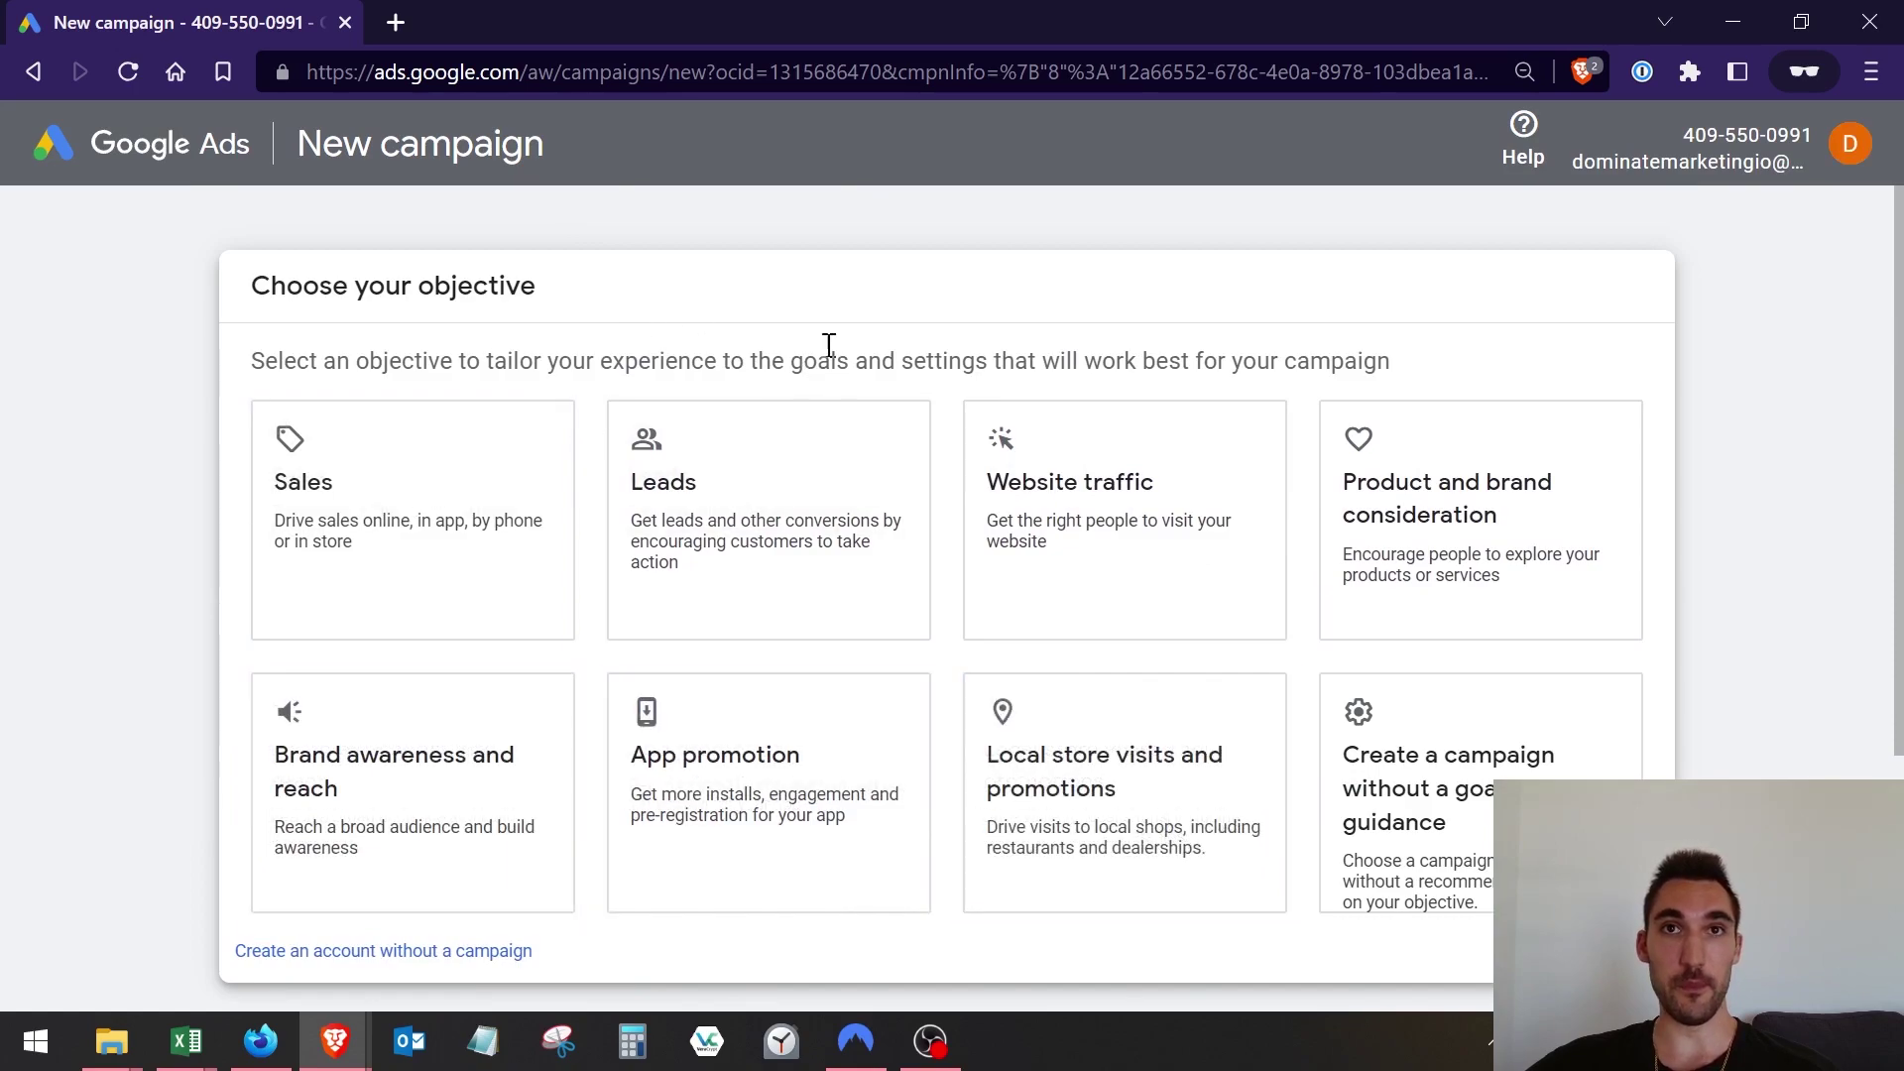
scroll(1354, 352, down, 2)
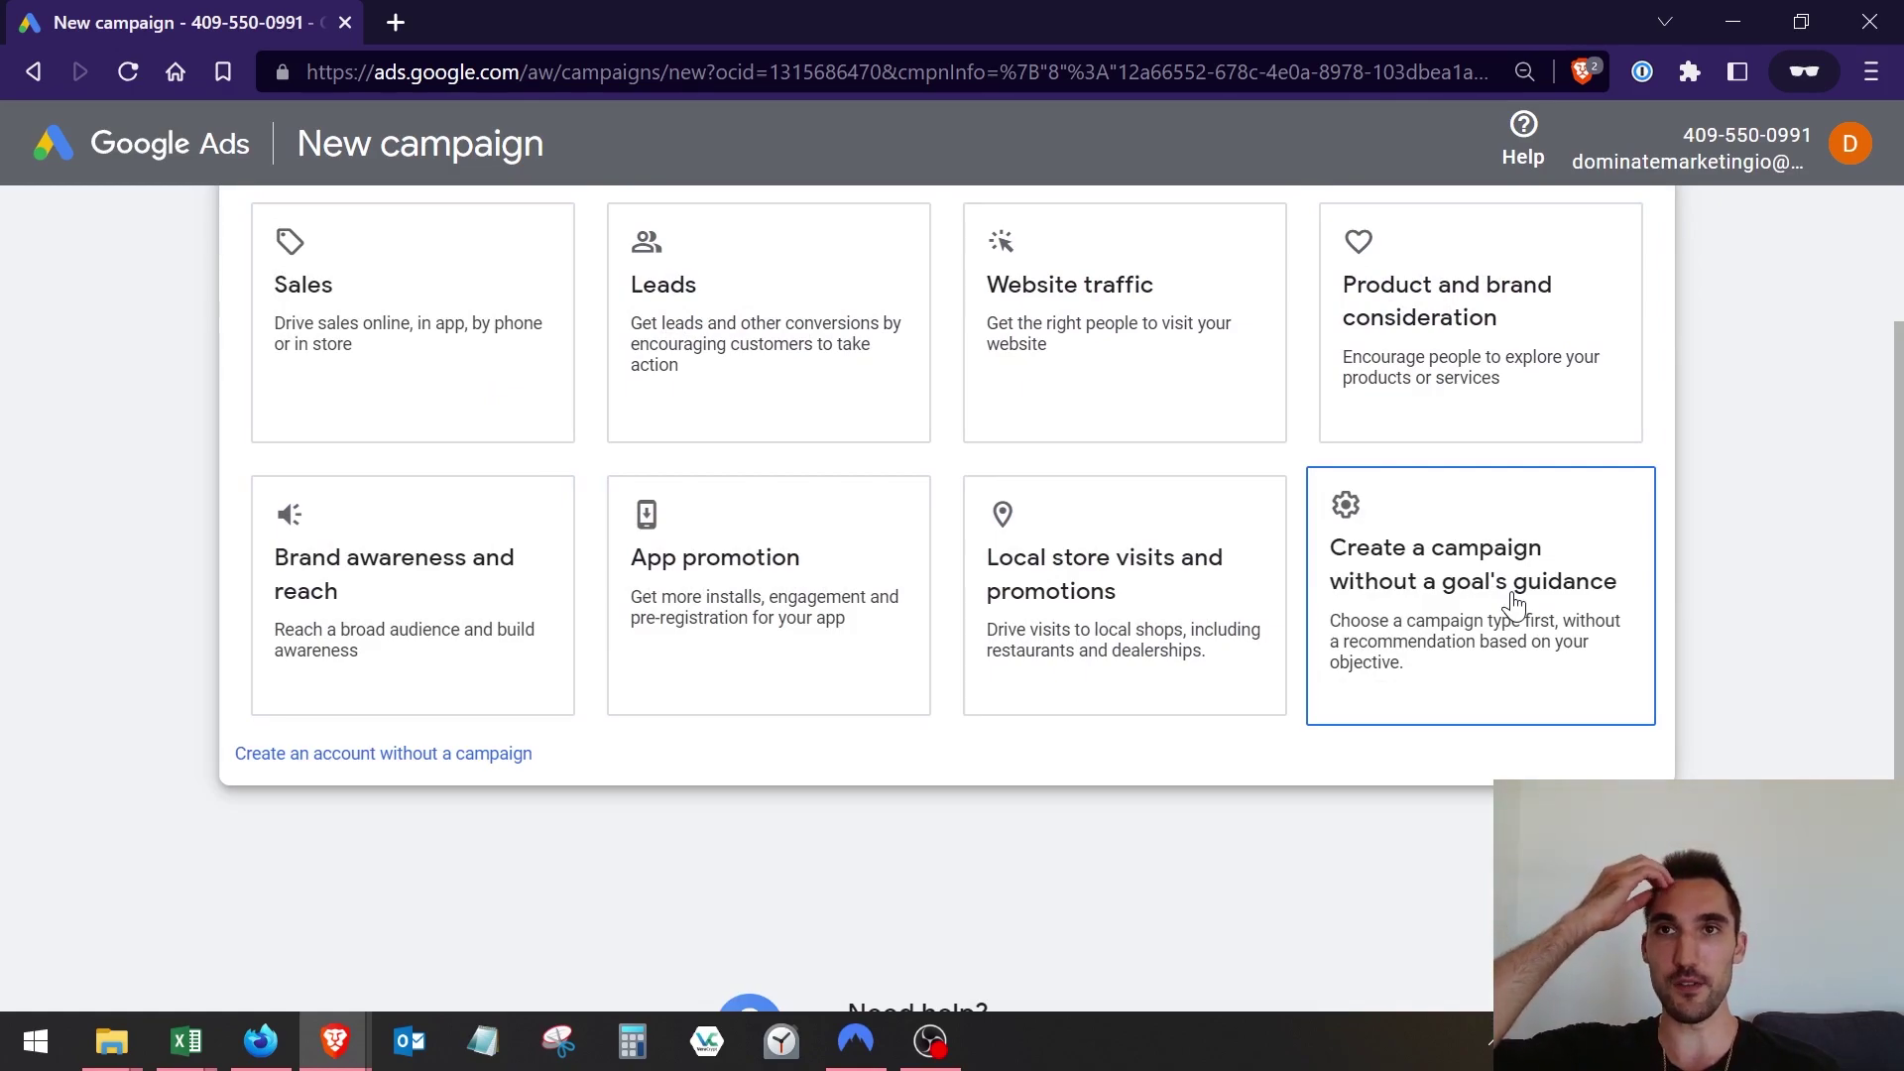
click(1515, 605)
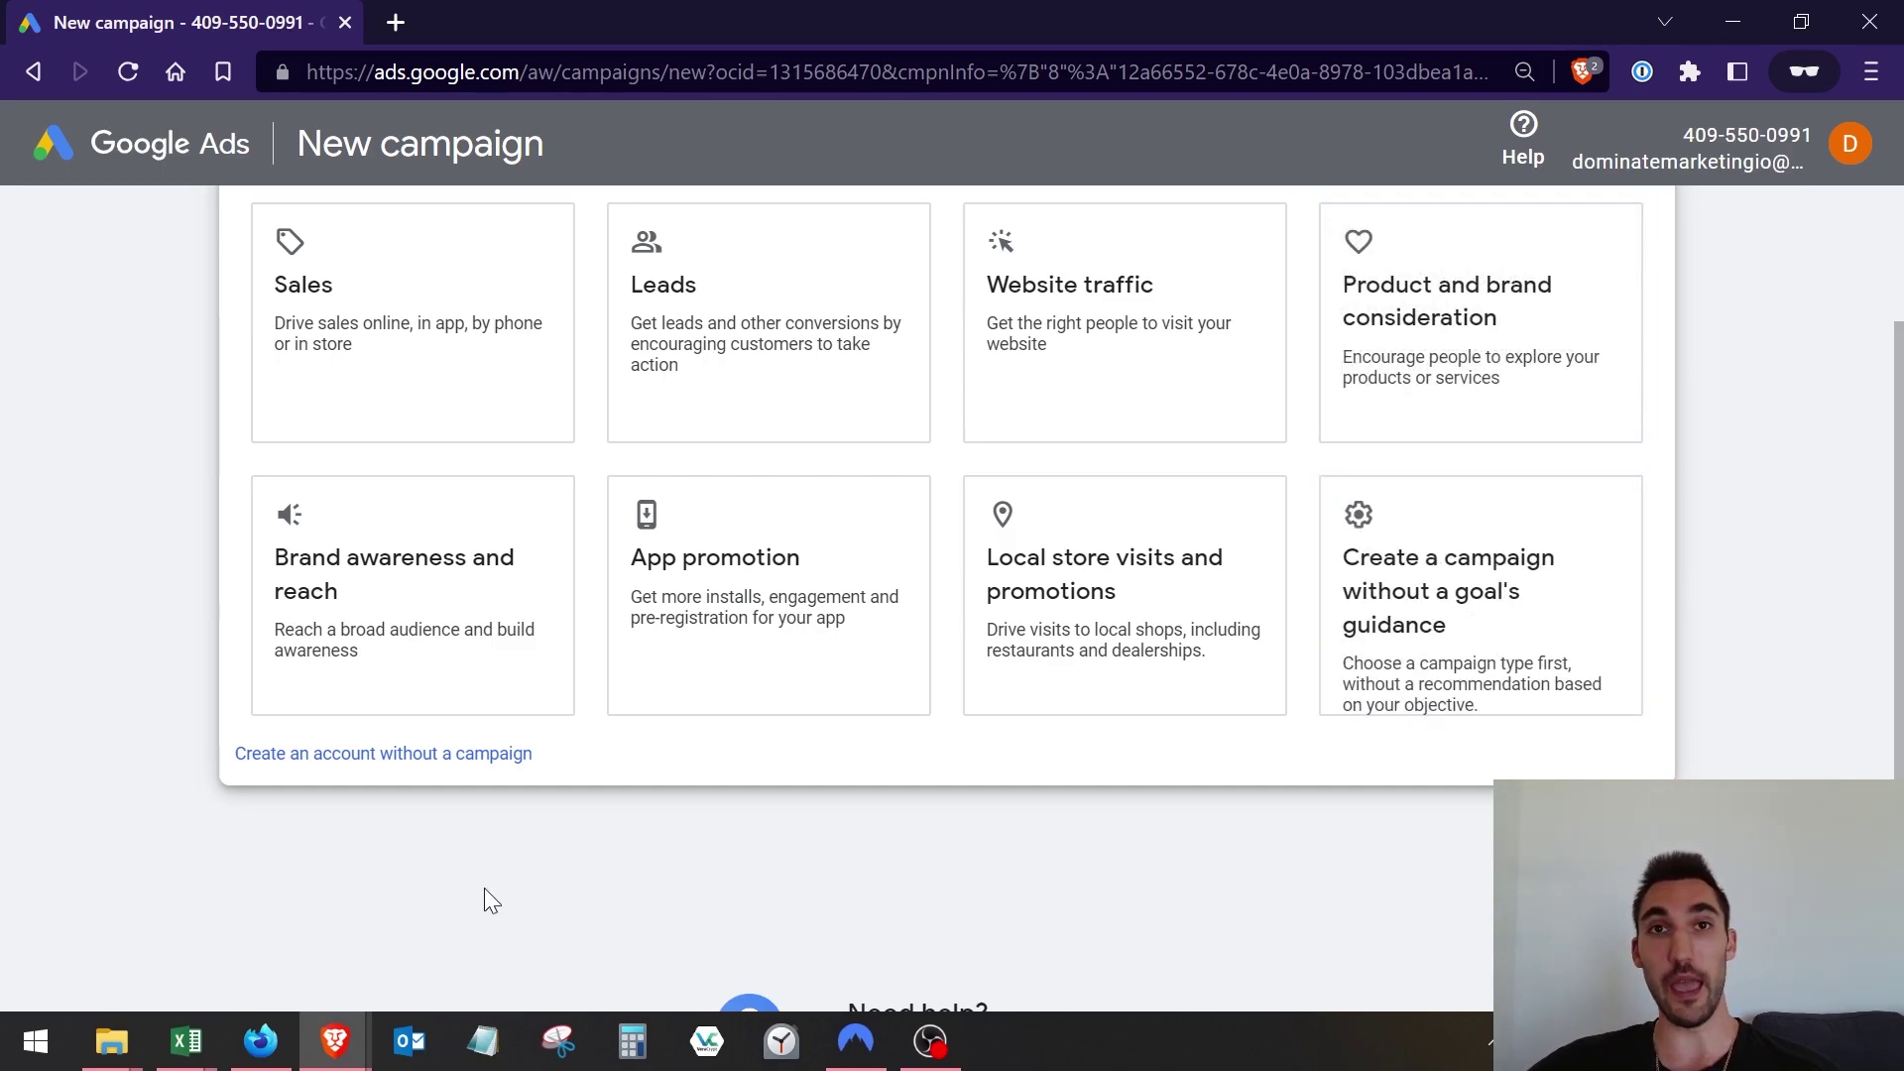
scroll(449, 813, down, 2)
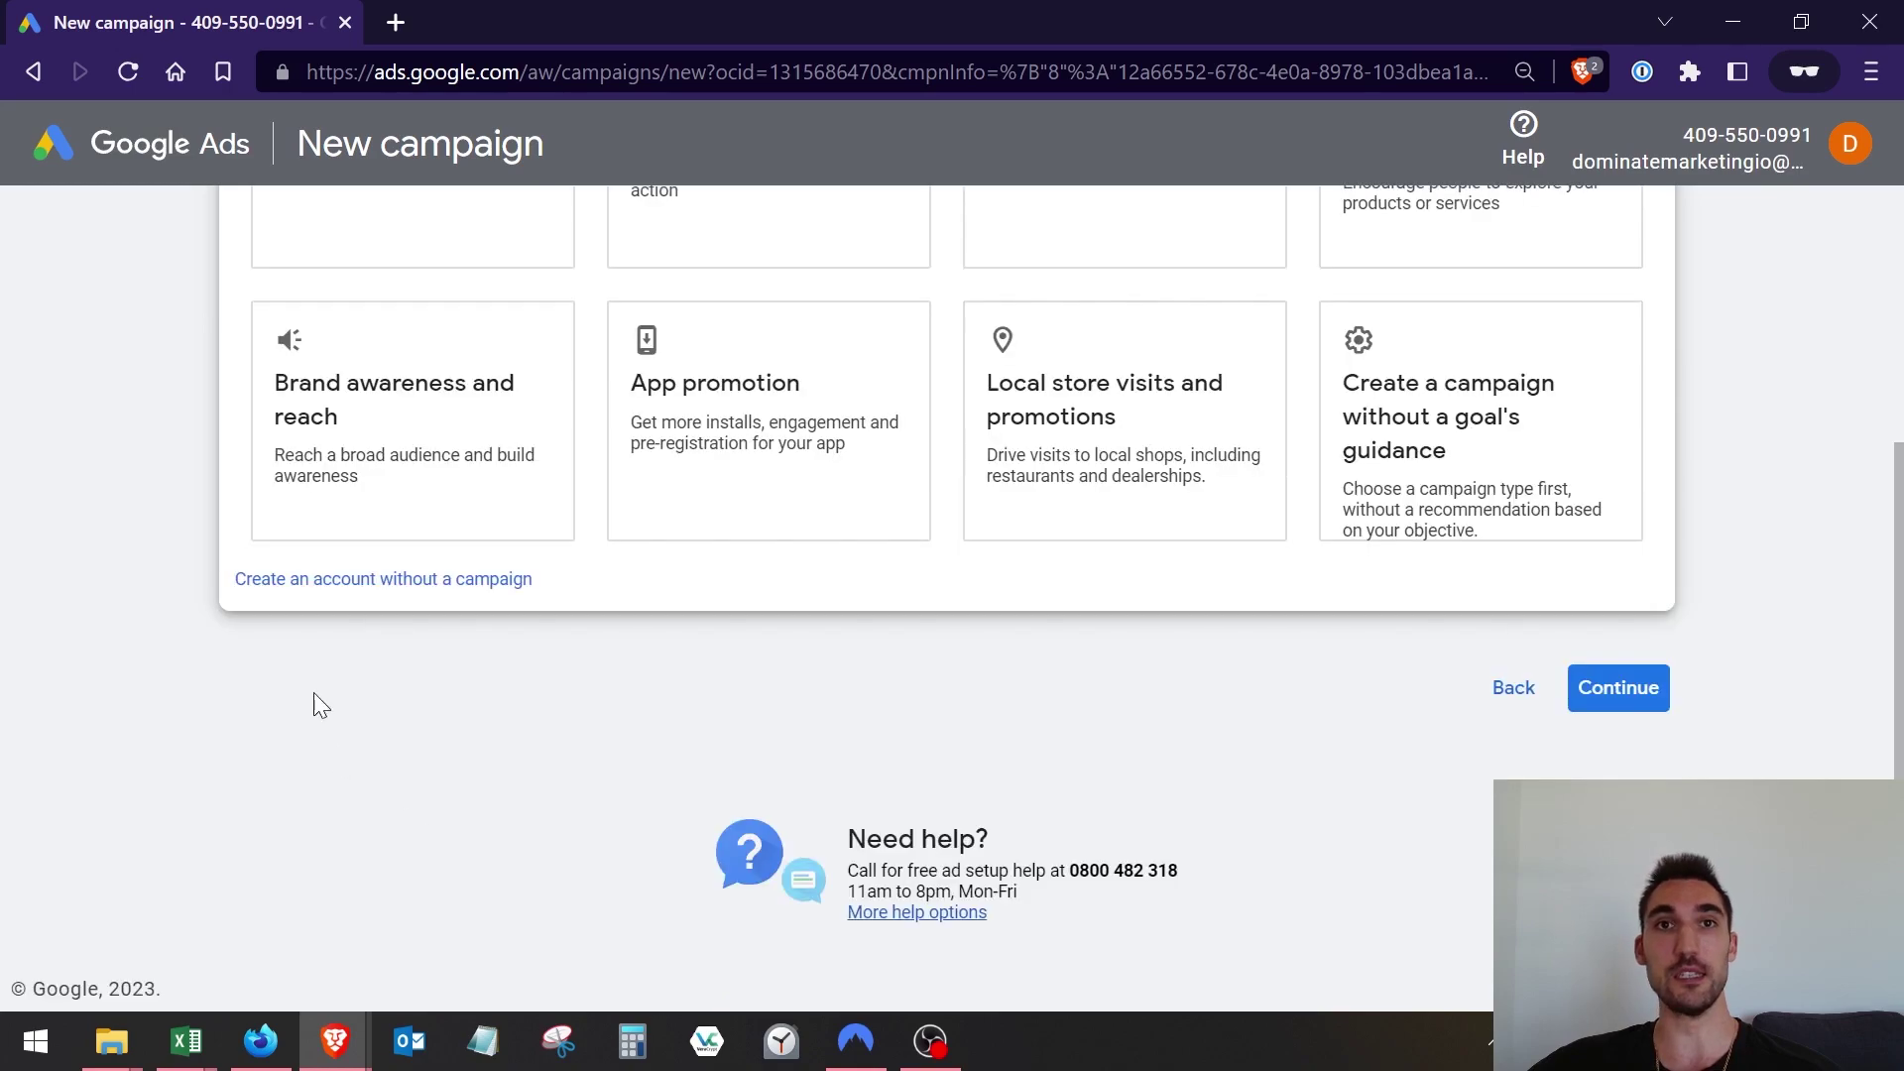
click(448, 583)
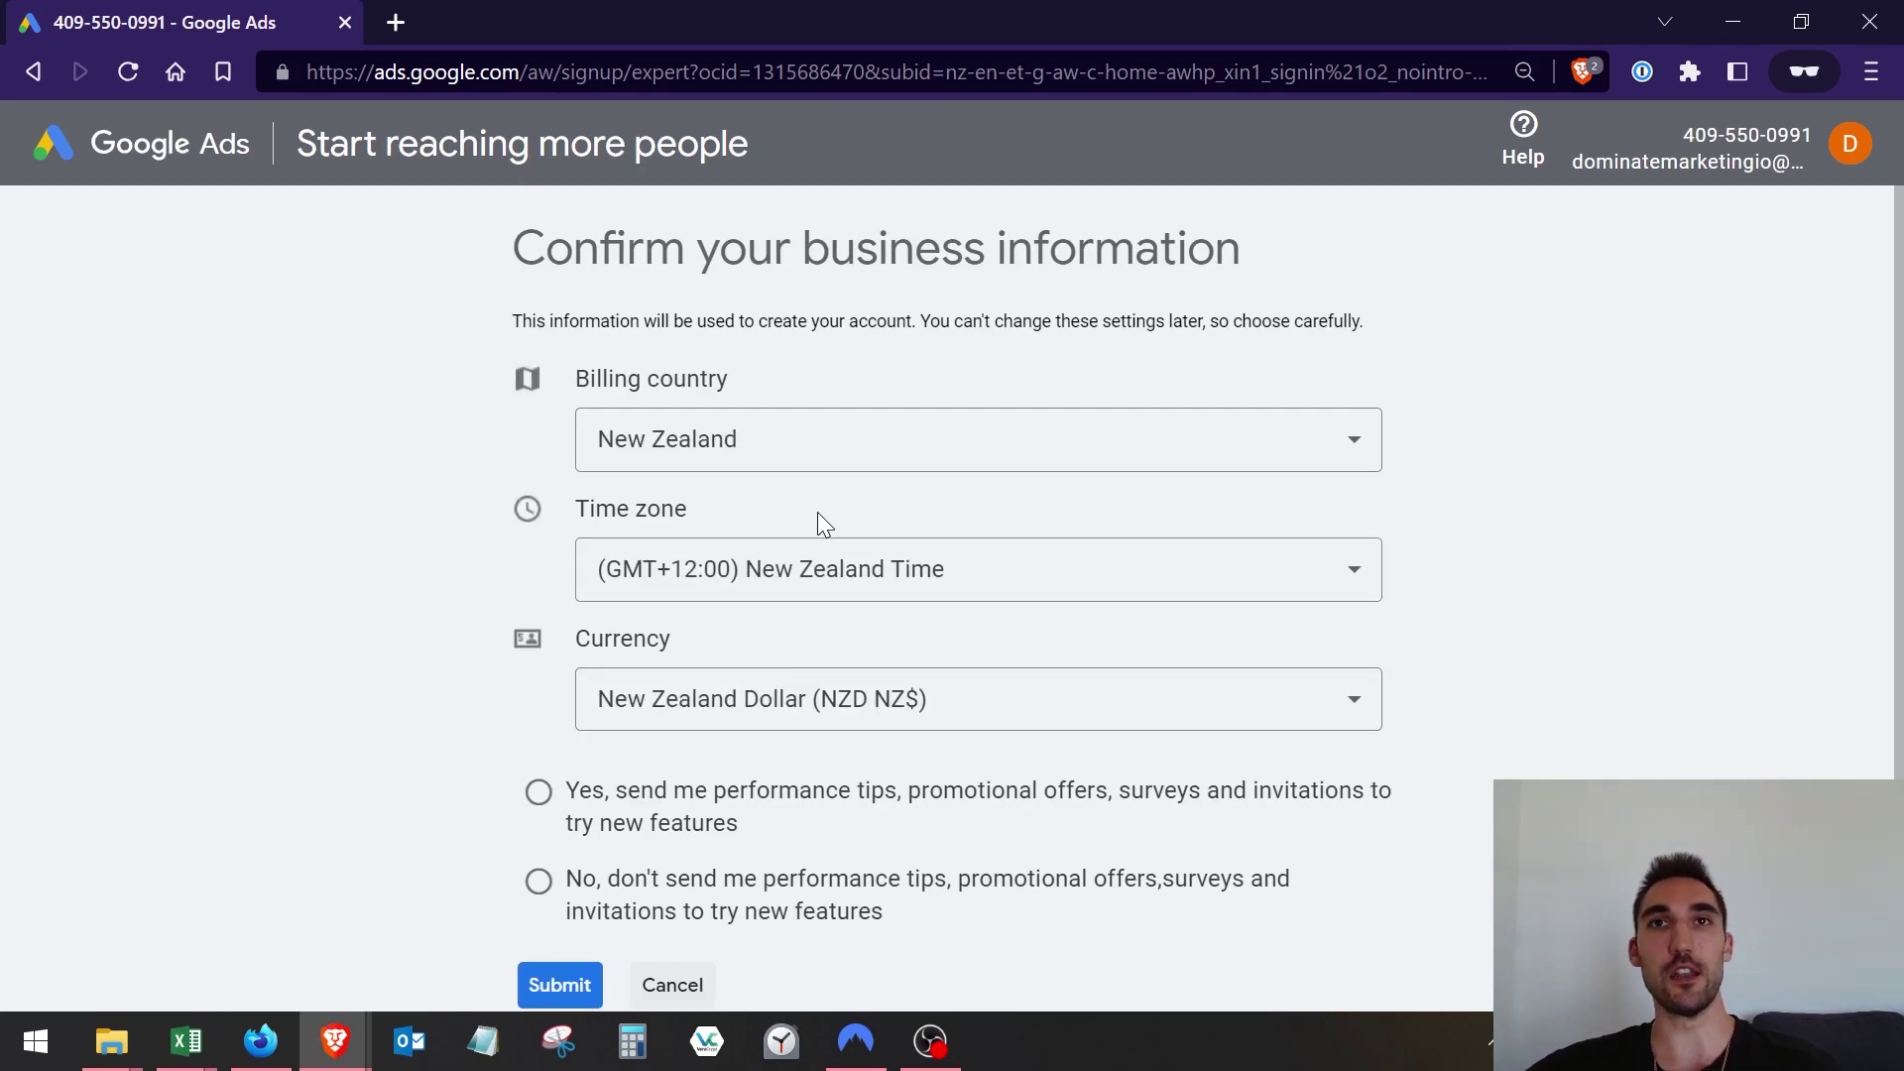
Decline performance tips and promotional emails, then submit the New Zealand business information.
scroll(734, 793, down, 2)
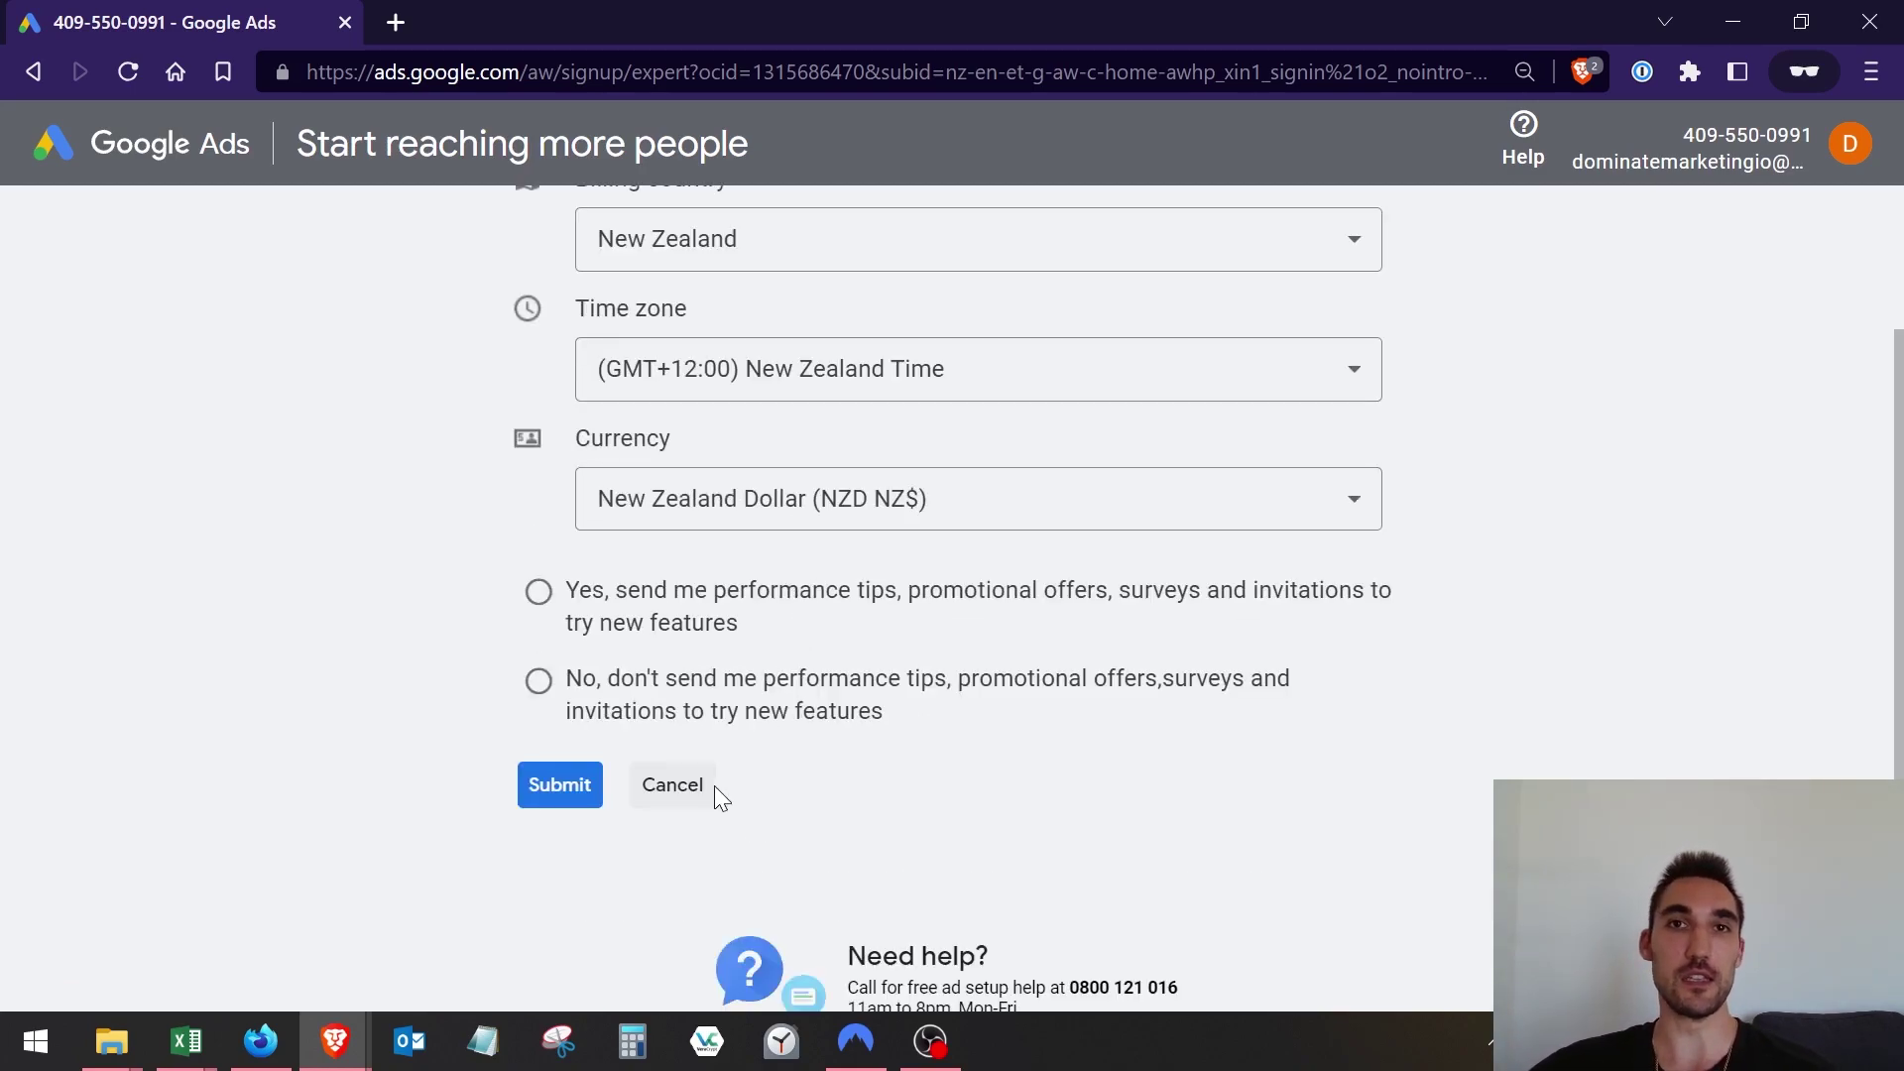
click(535, 694)
scroll(952, 724, up, 2)
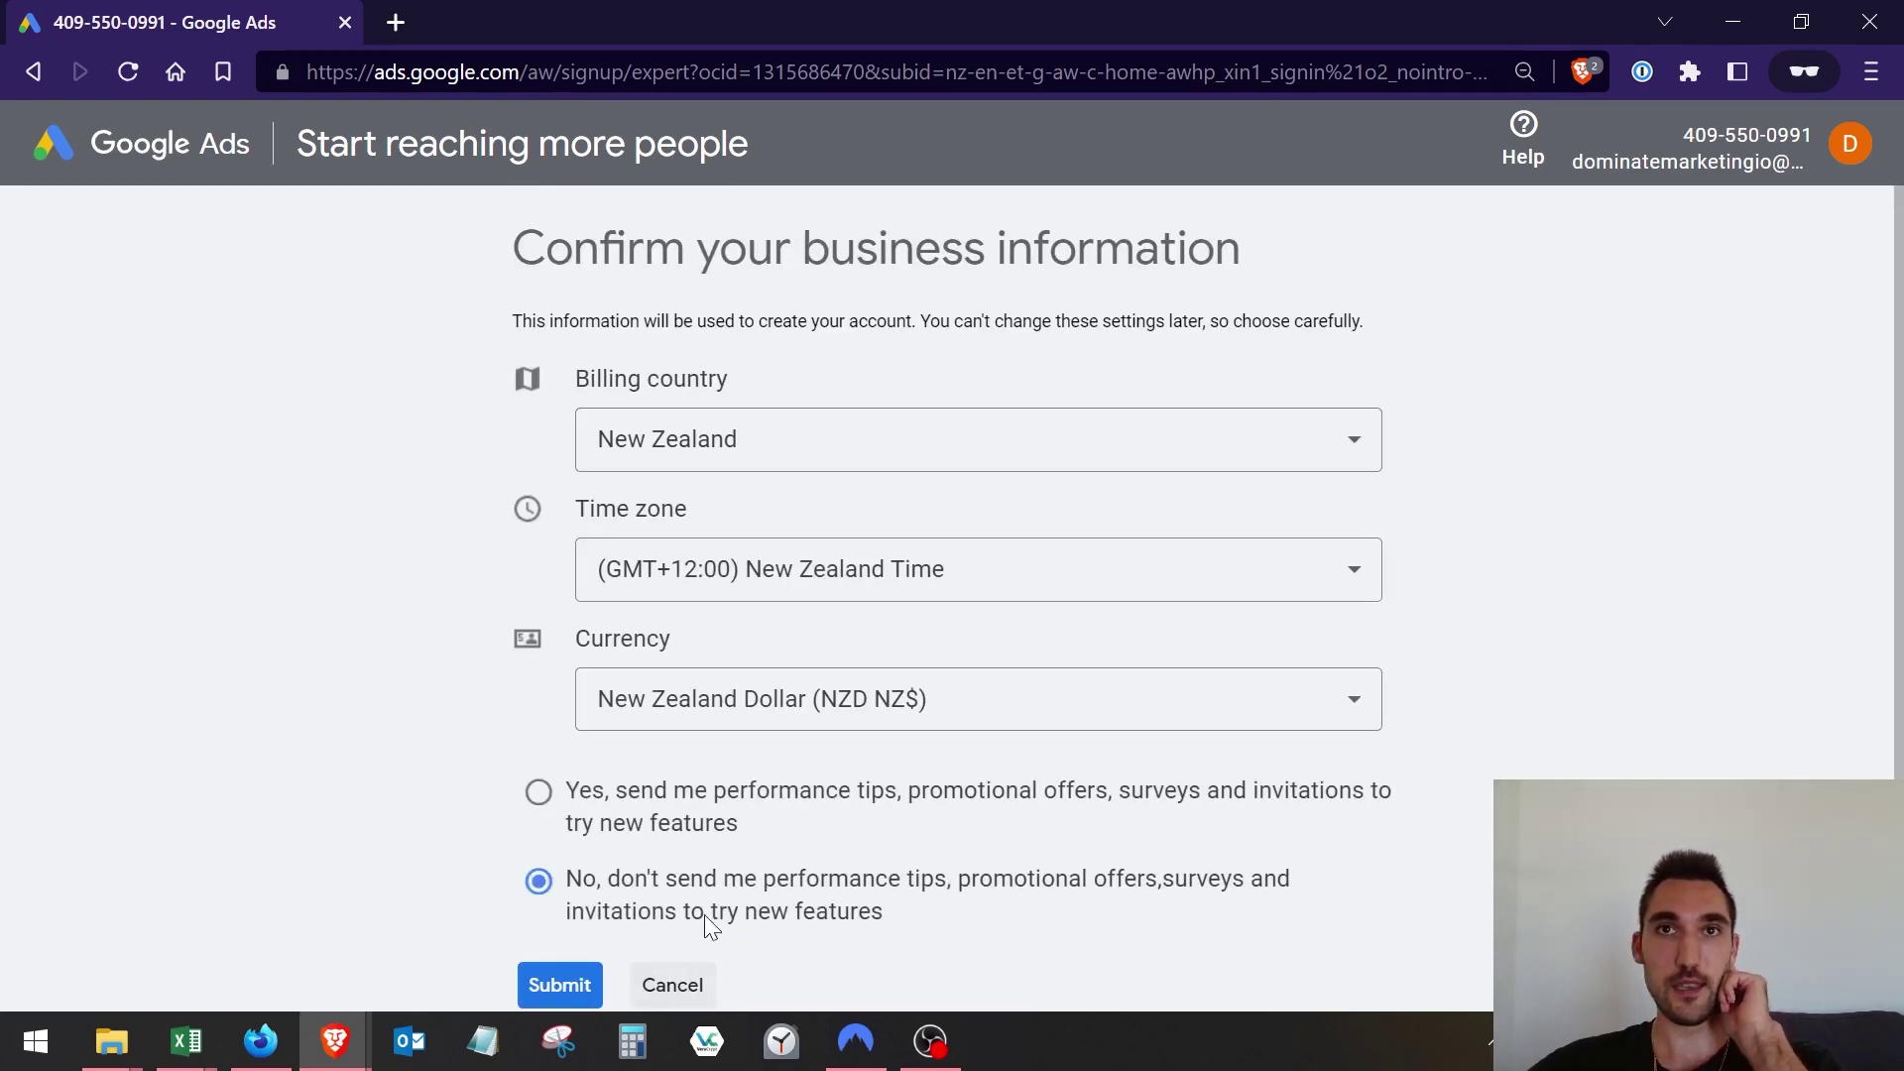
scroll(722, 644, down, 3)
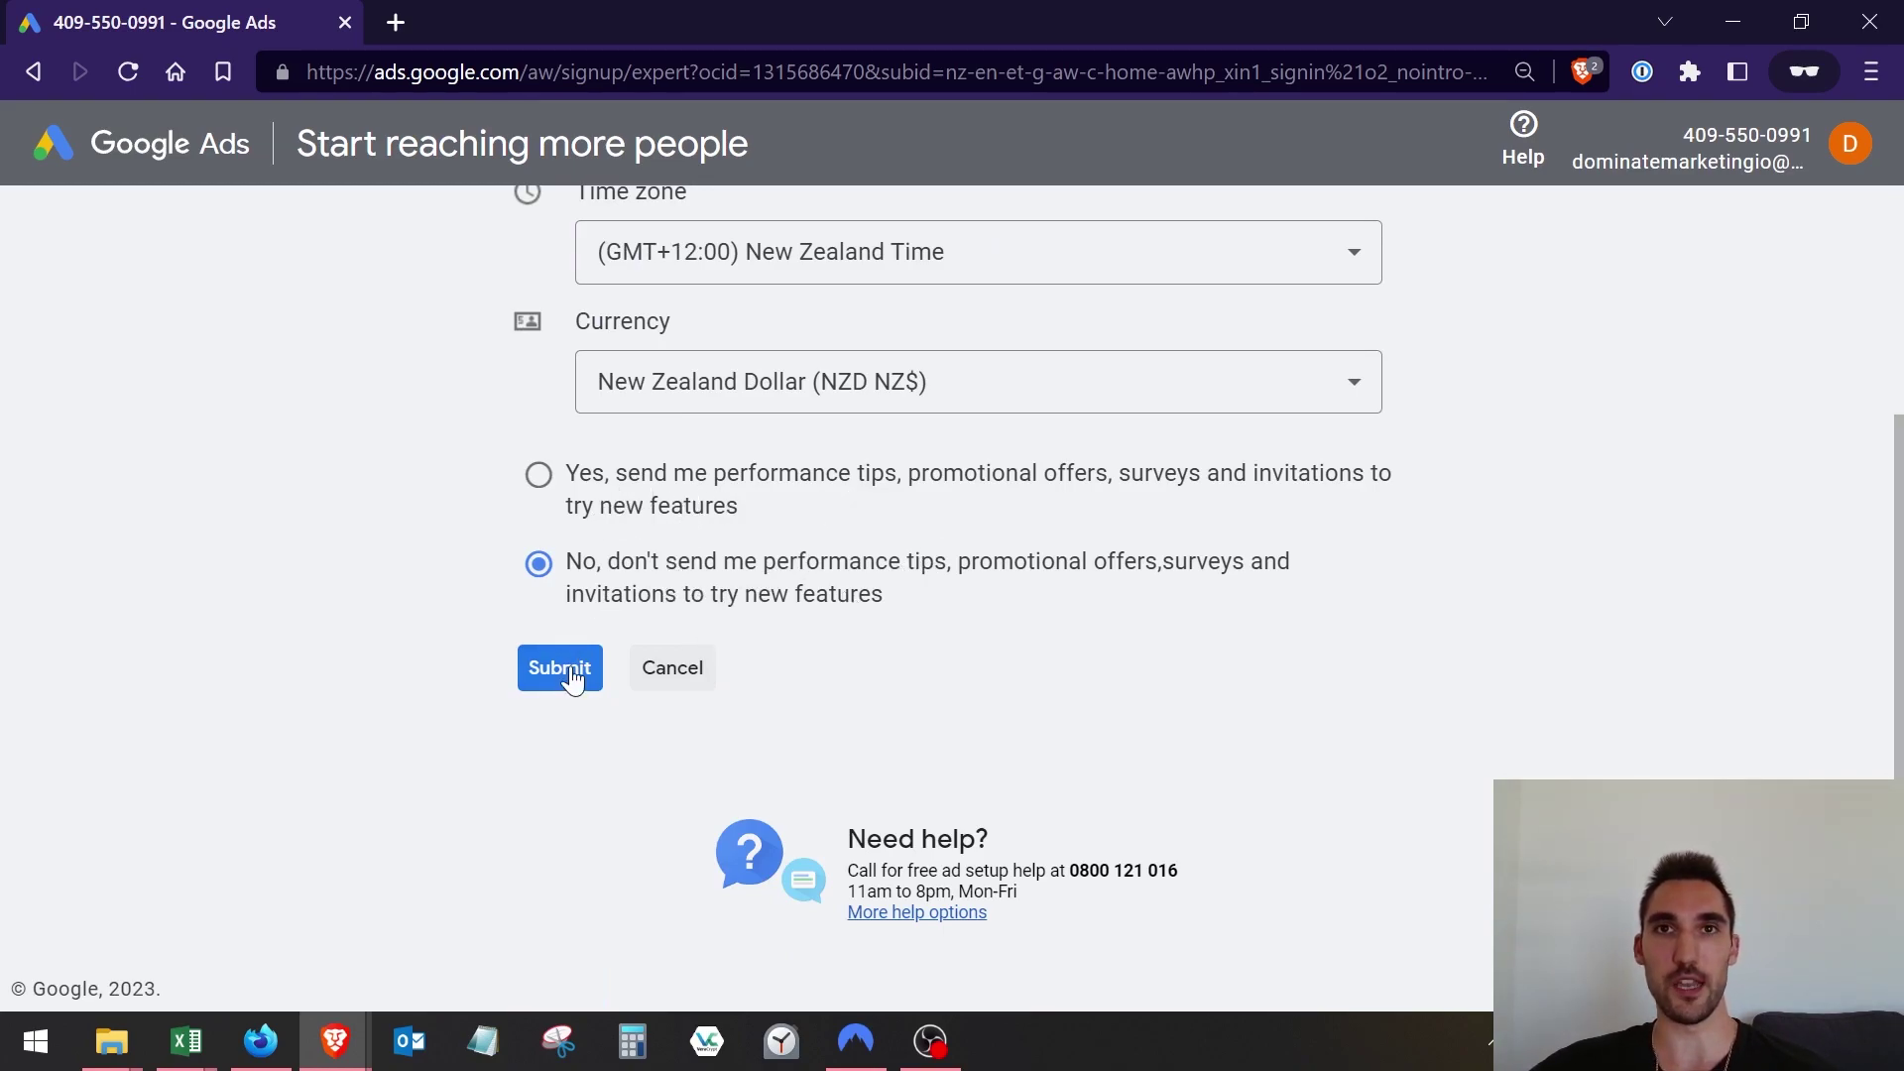
scroll(922, 703, up, 2)
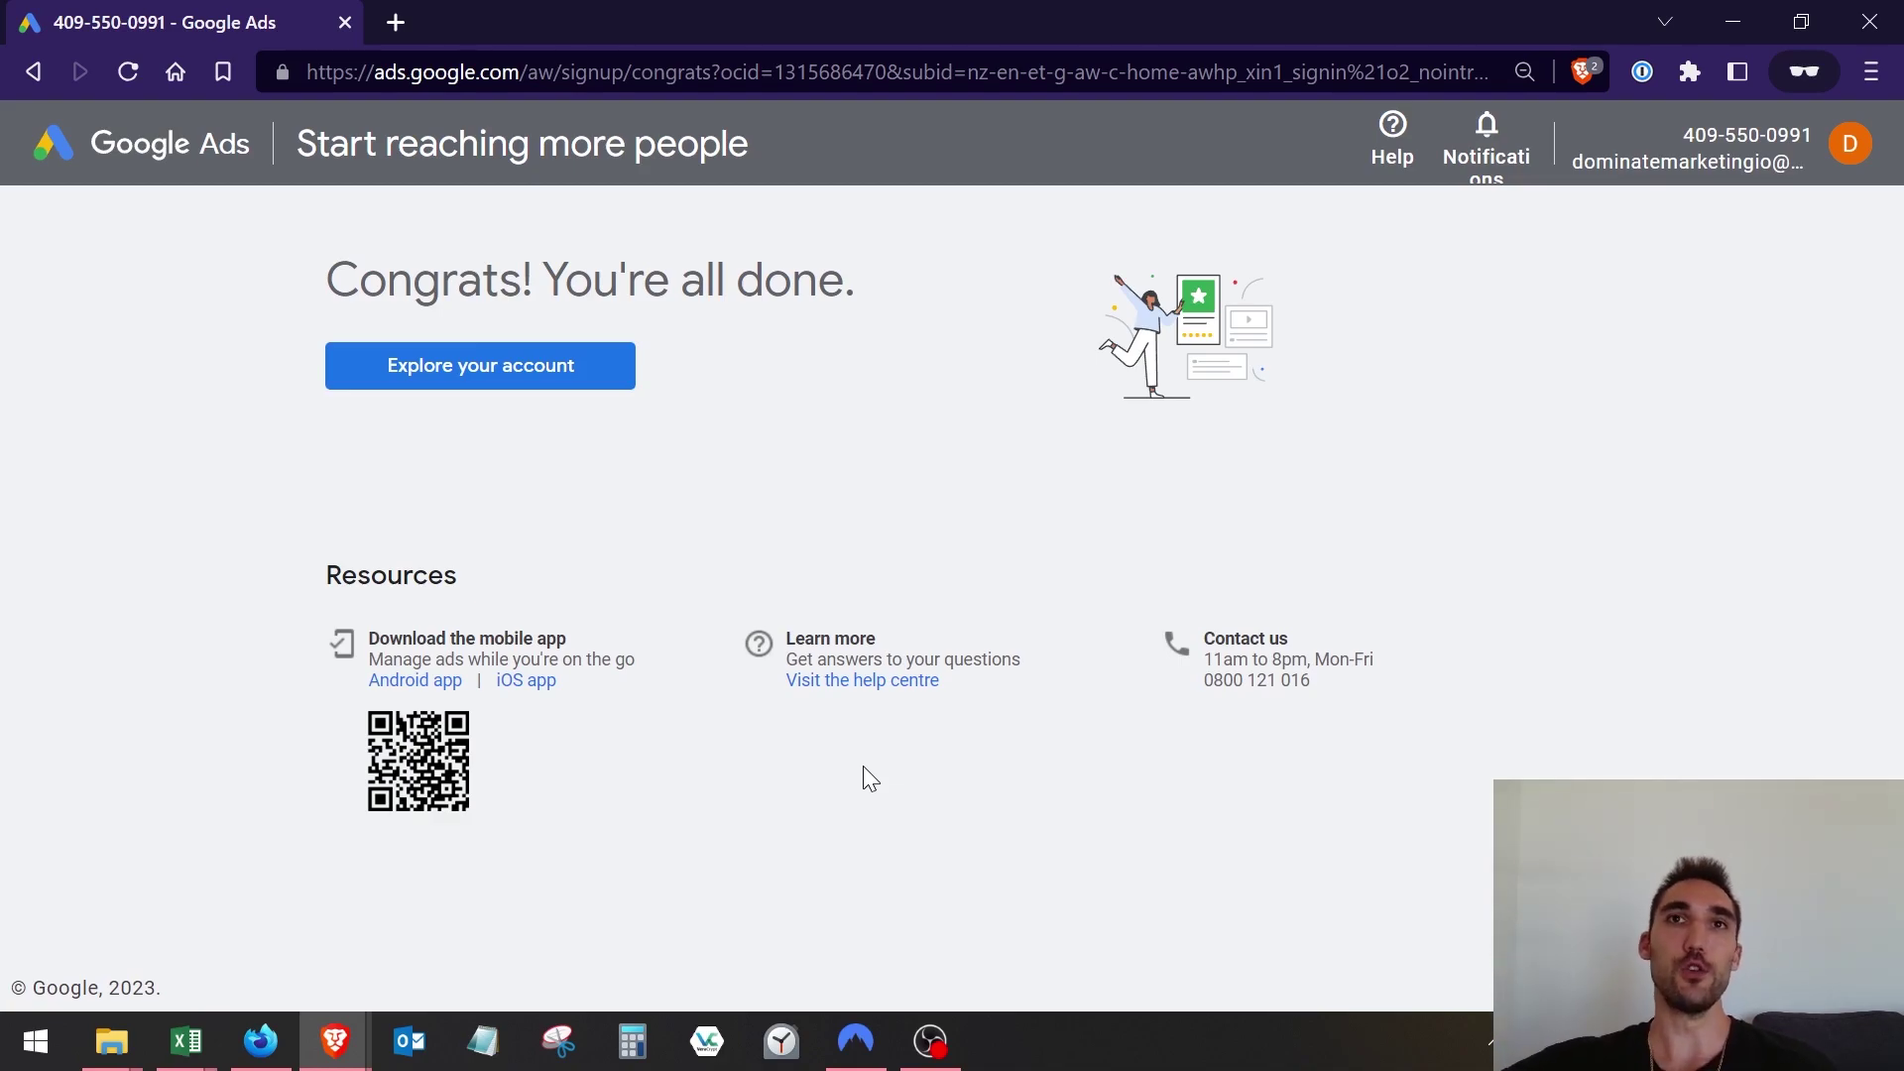
From the new account's overview, switch the account to Expert Mode via Settings.
click(503, 365)
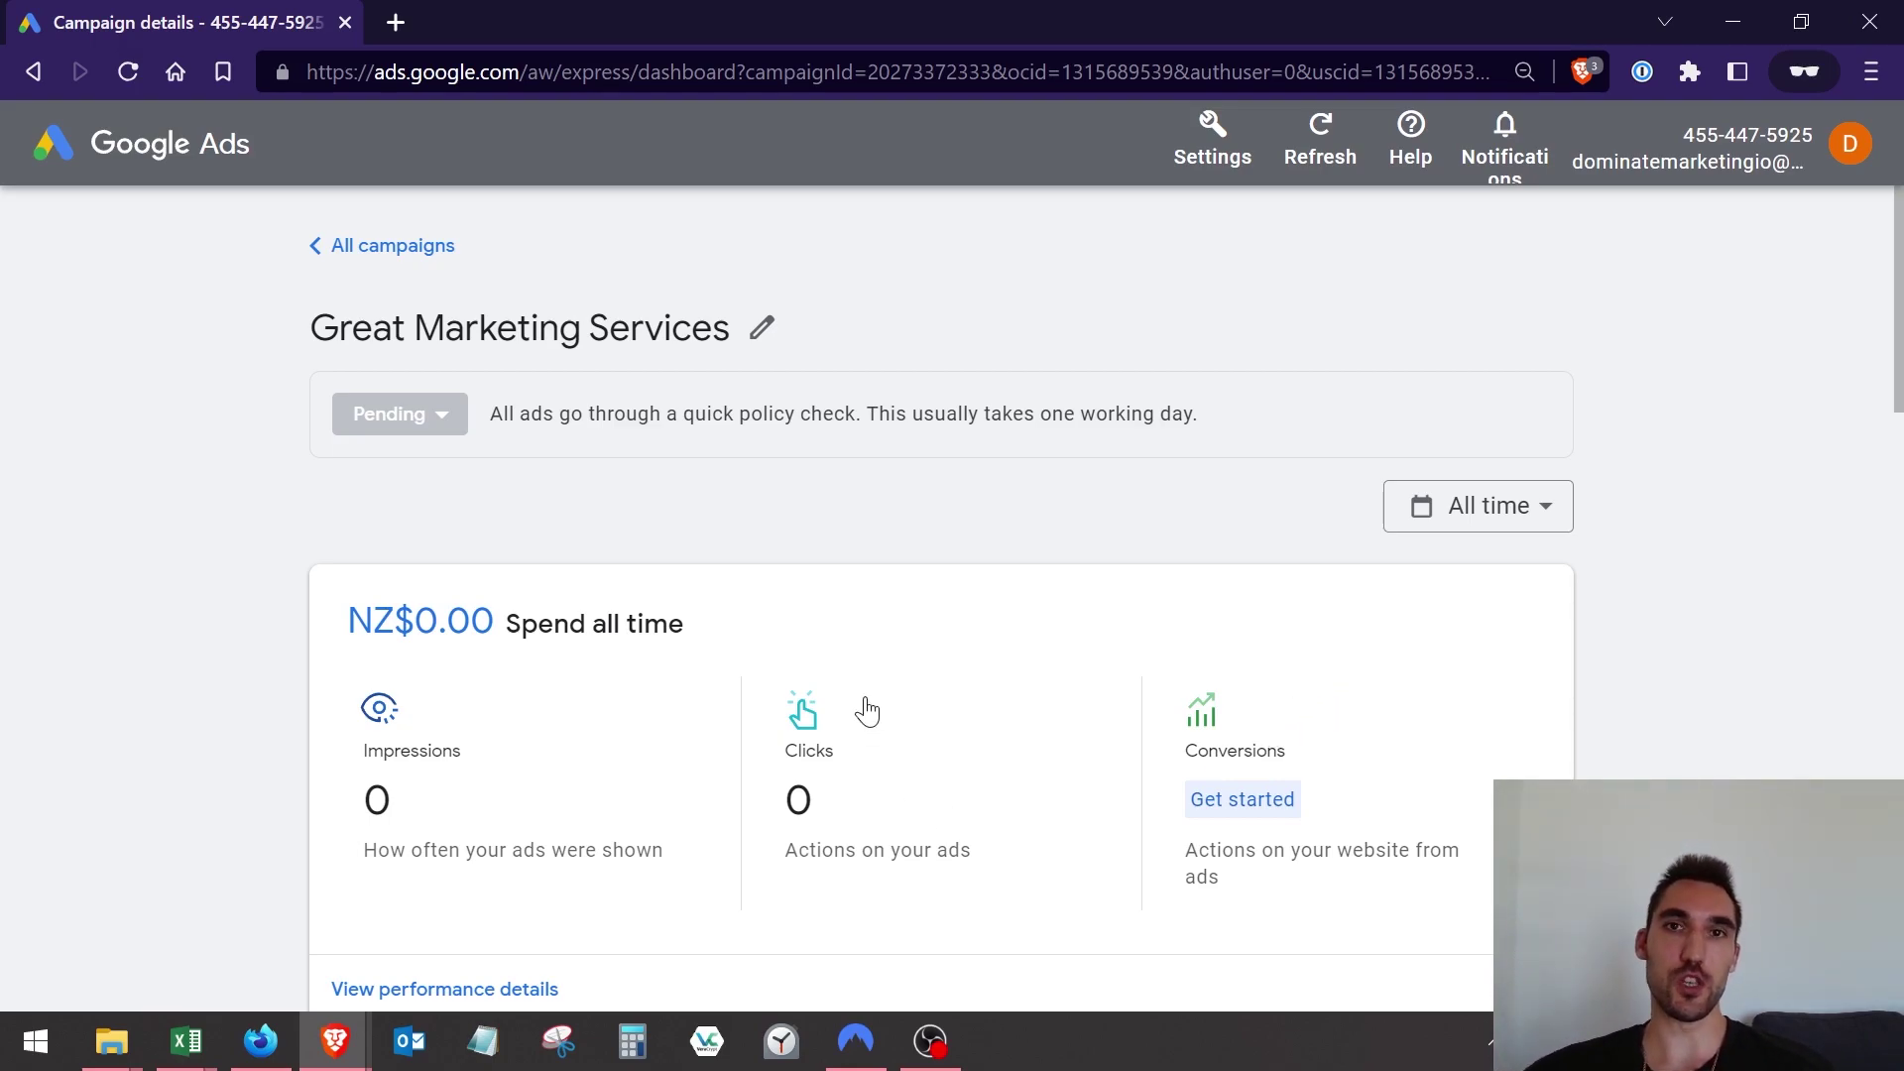
click(1206, 174)
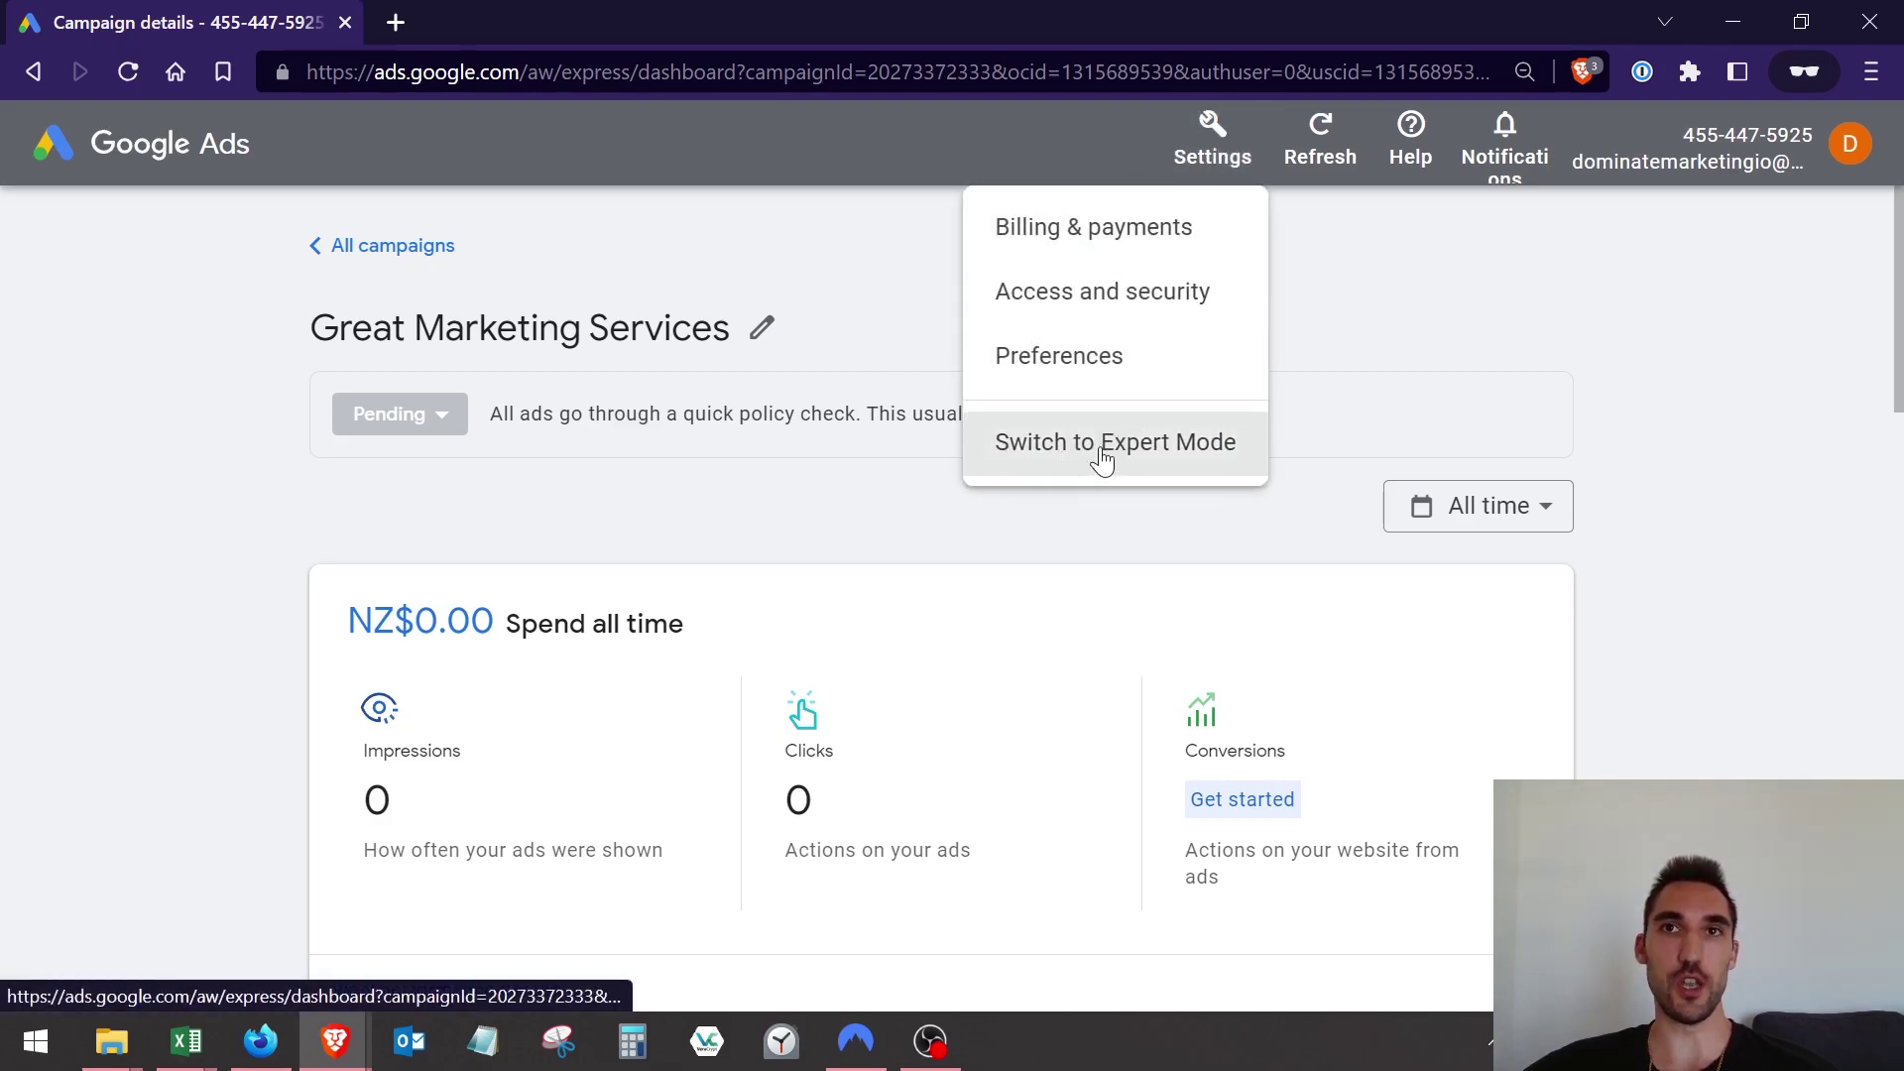
click(1136, 448)
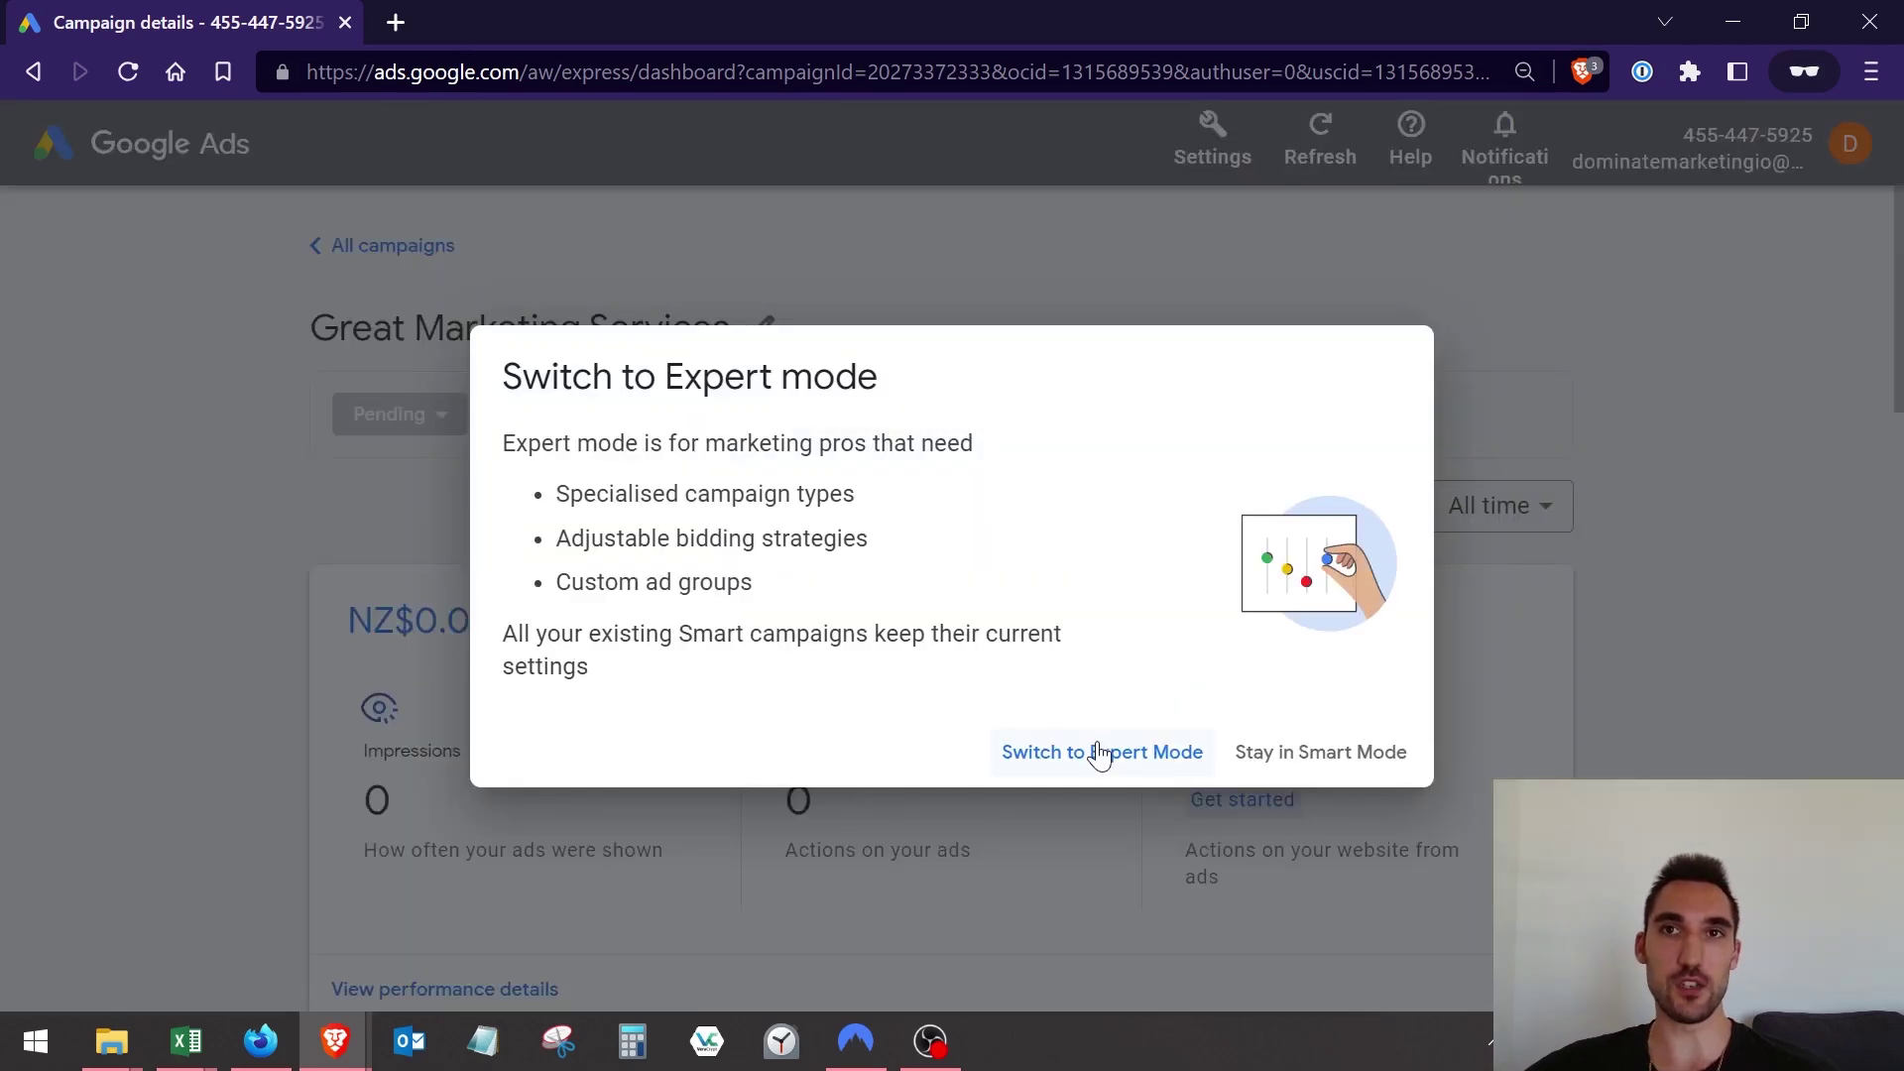
click(1102, 754)
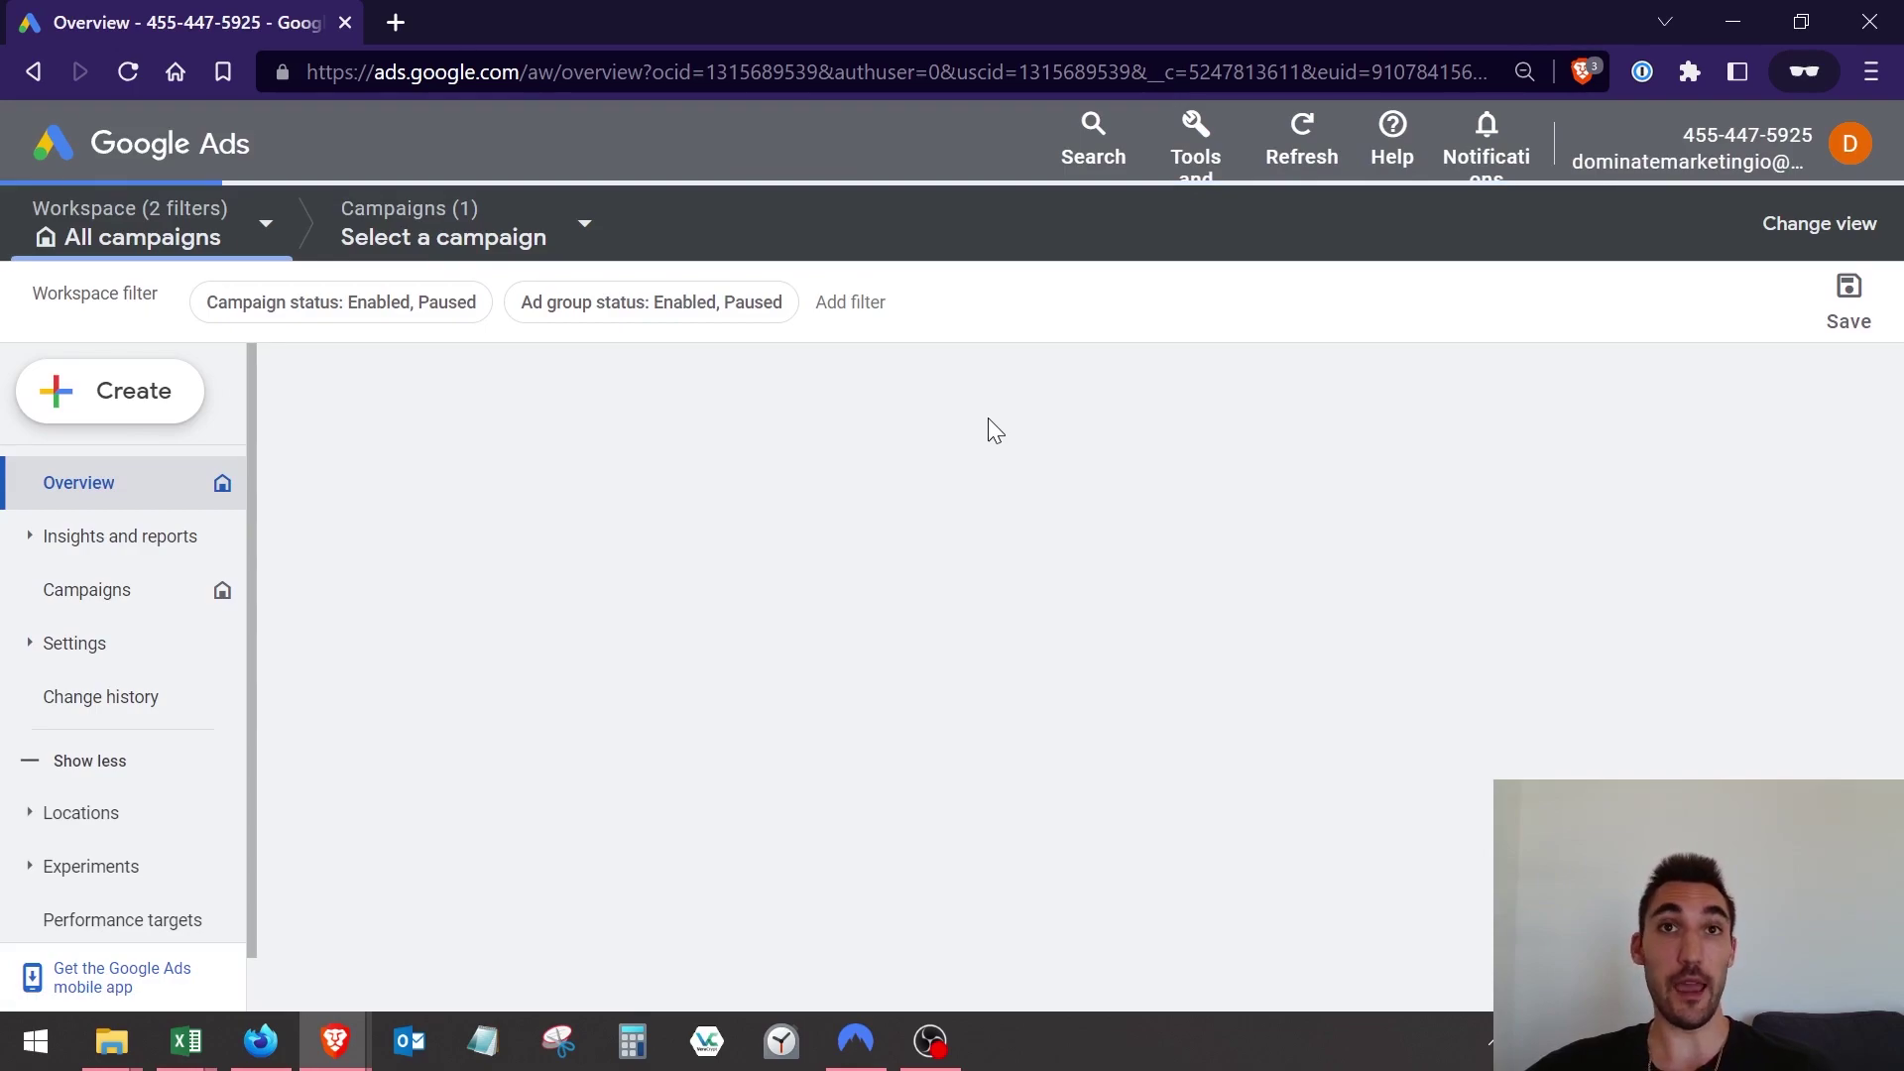
In the Campaigns list, pause the Great Marketing Services campaign.
click(110, 601)
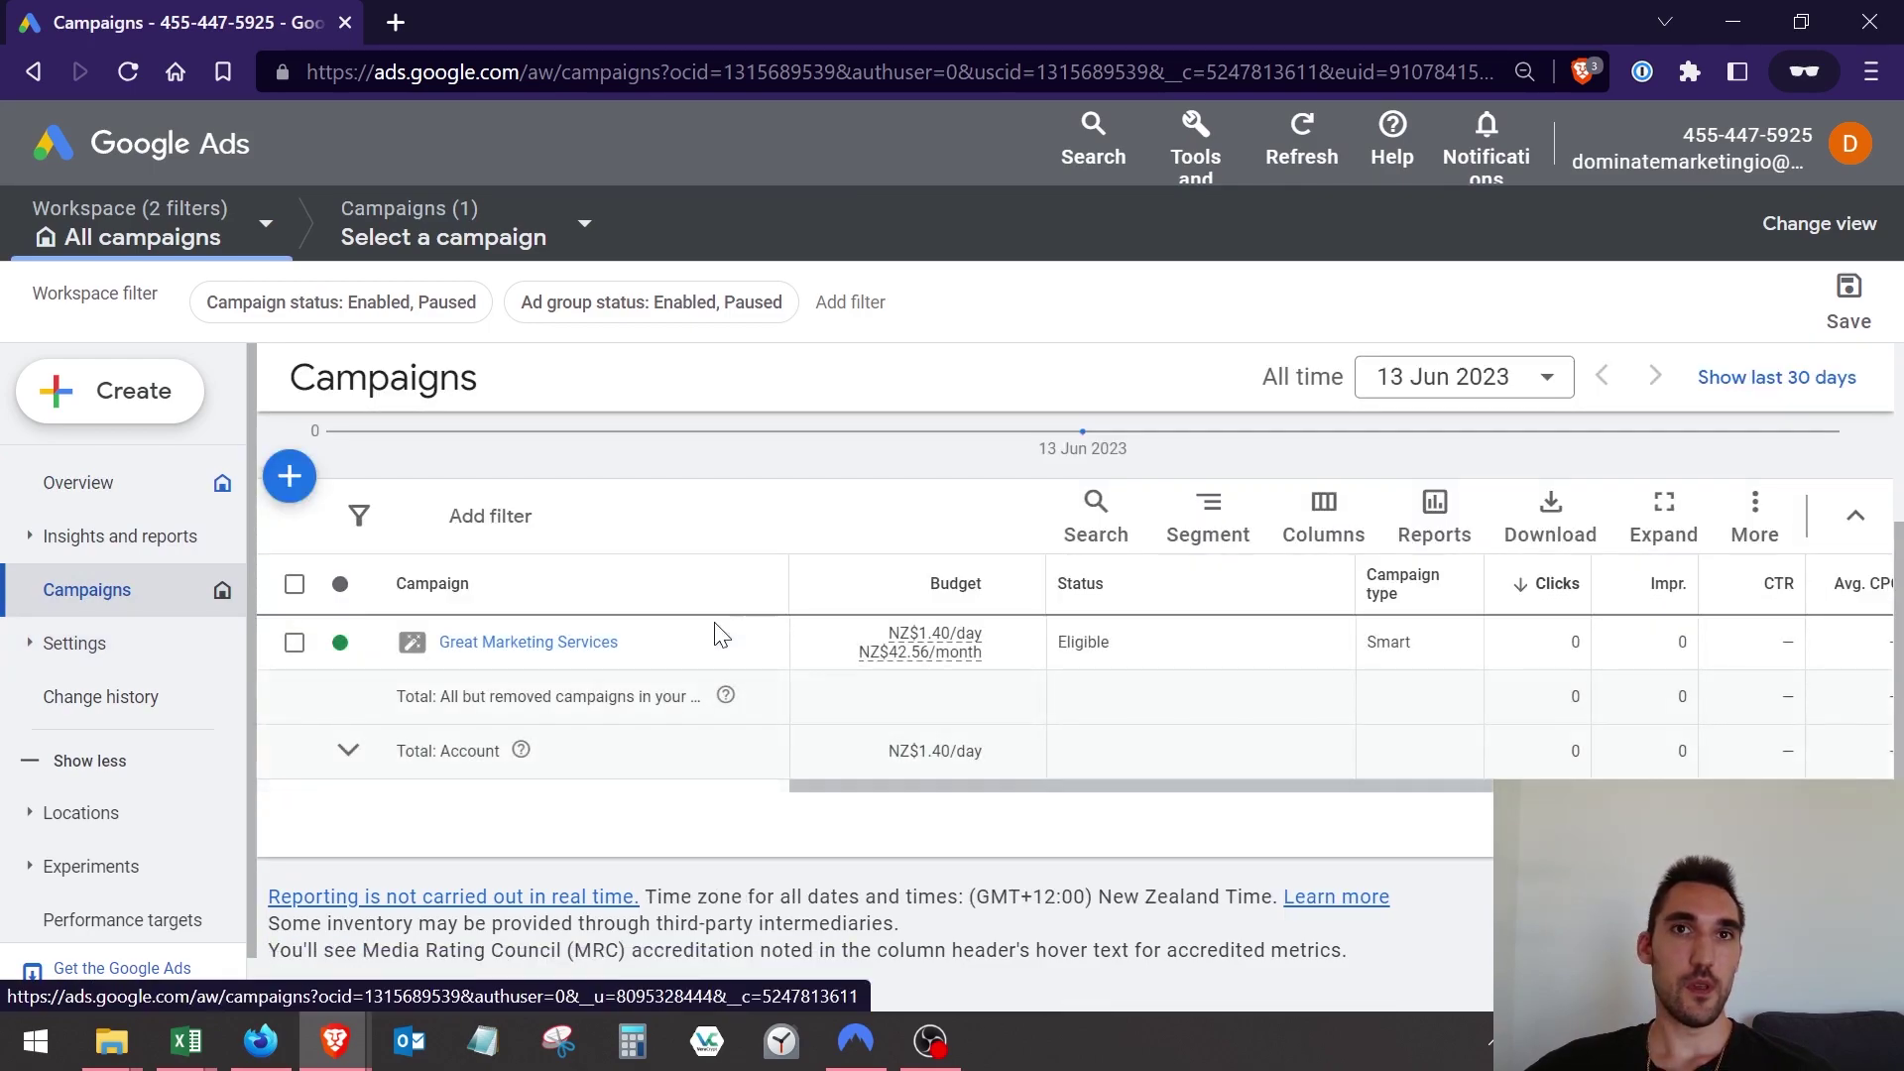
scroll(367, 783, down, 2)
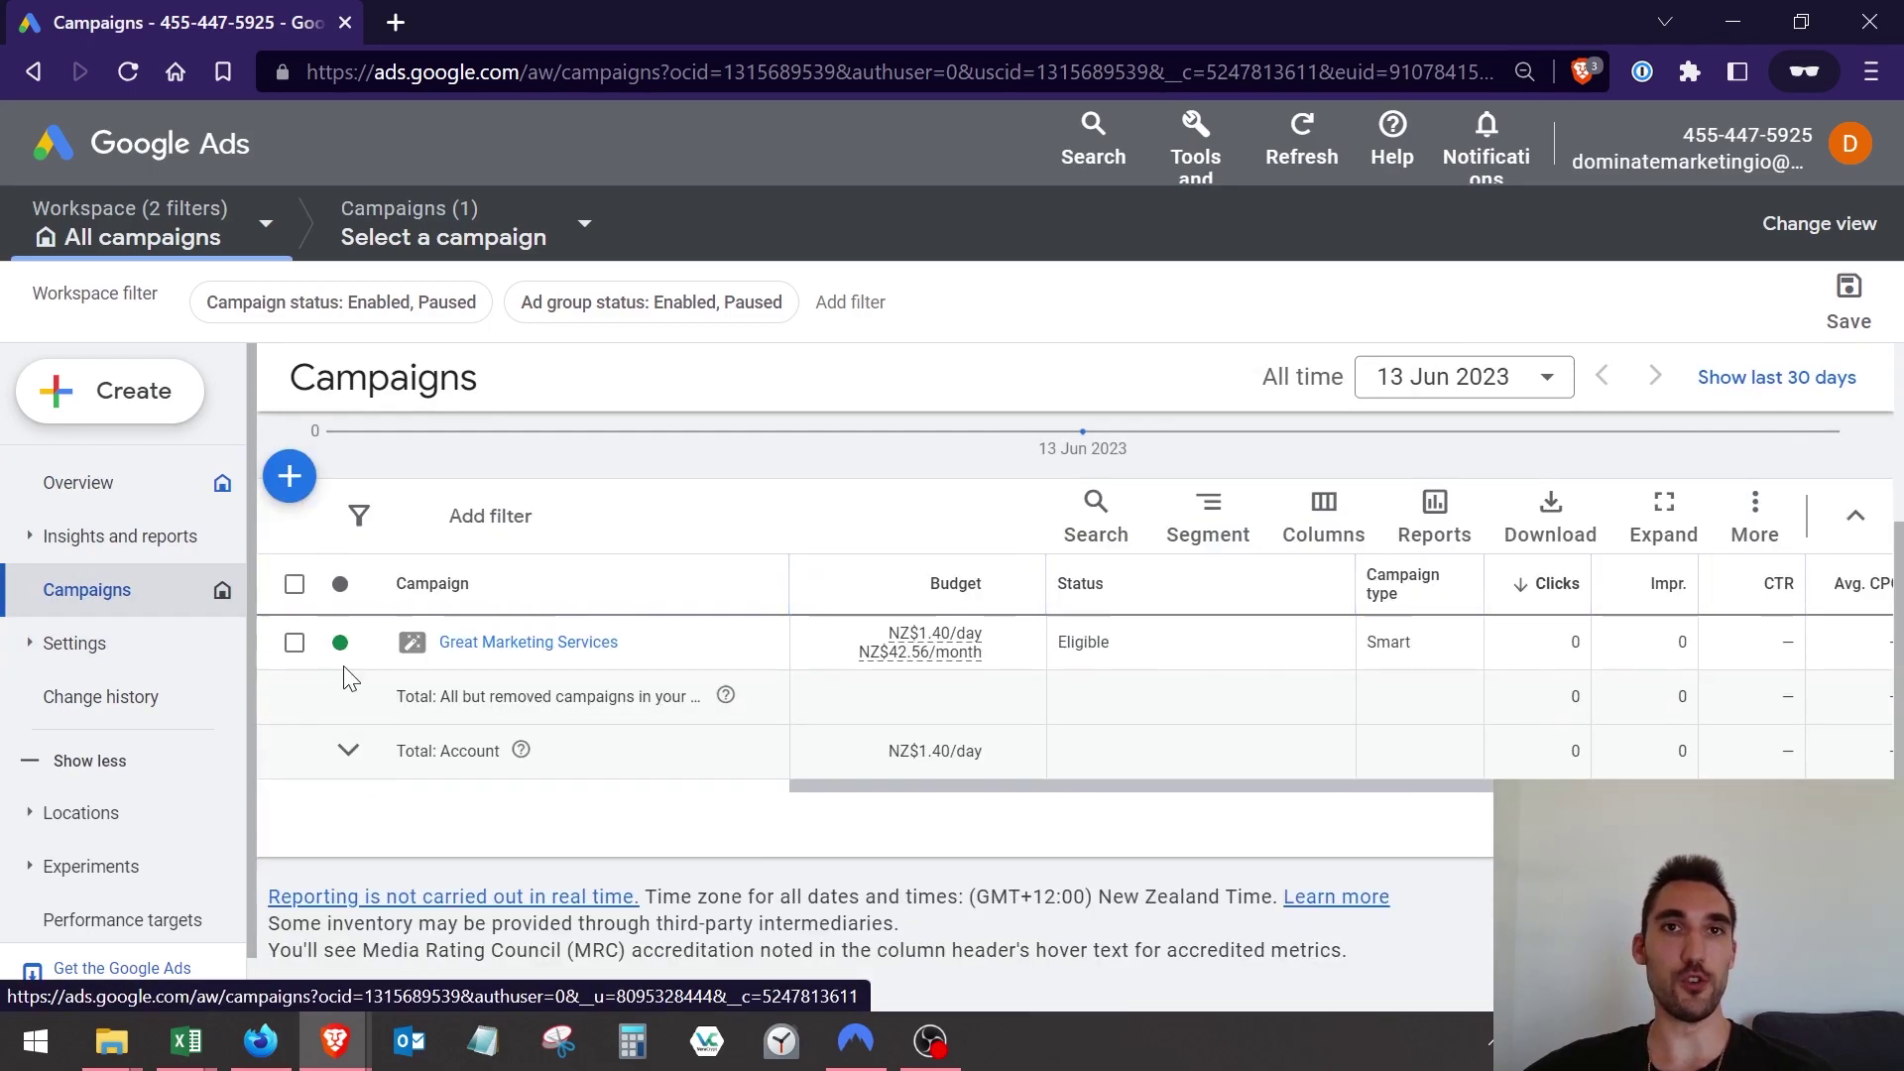
click(341, 643)
click(398, 734)
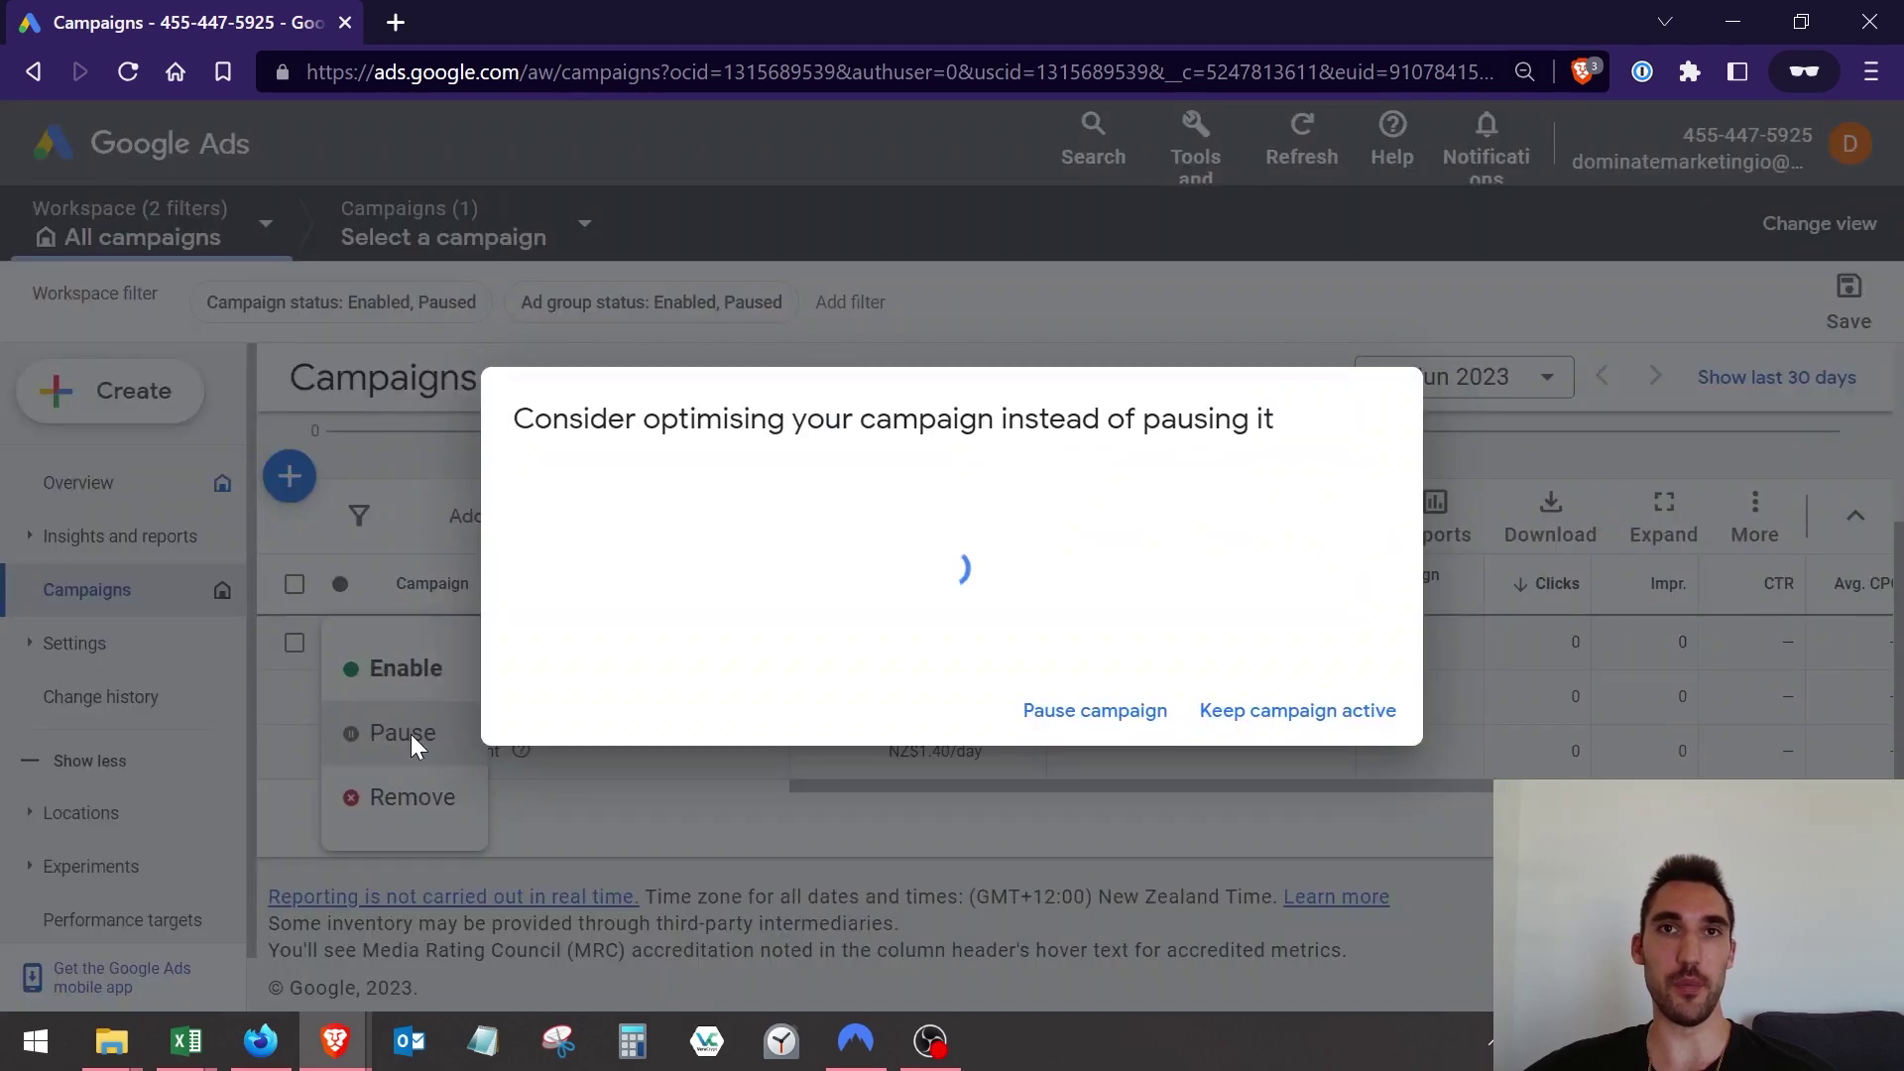
click(1079, 710)
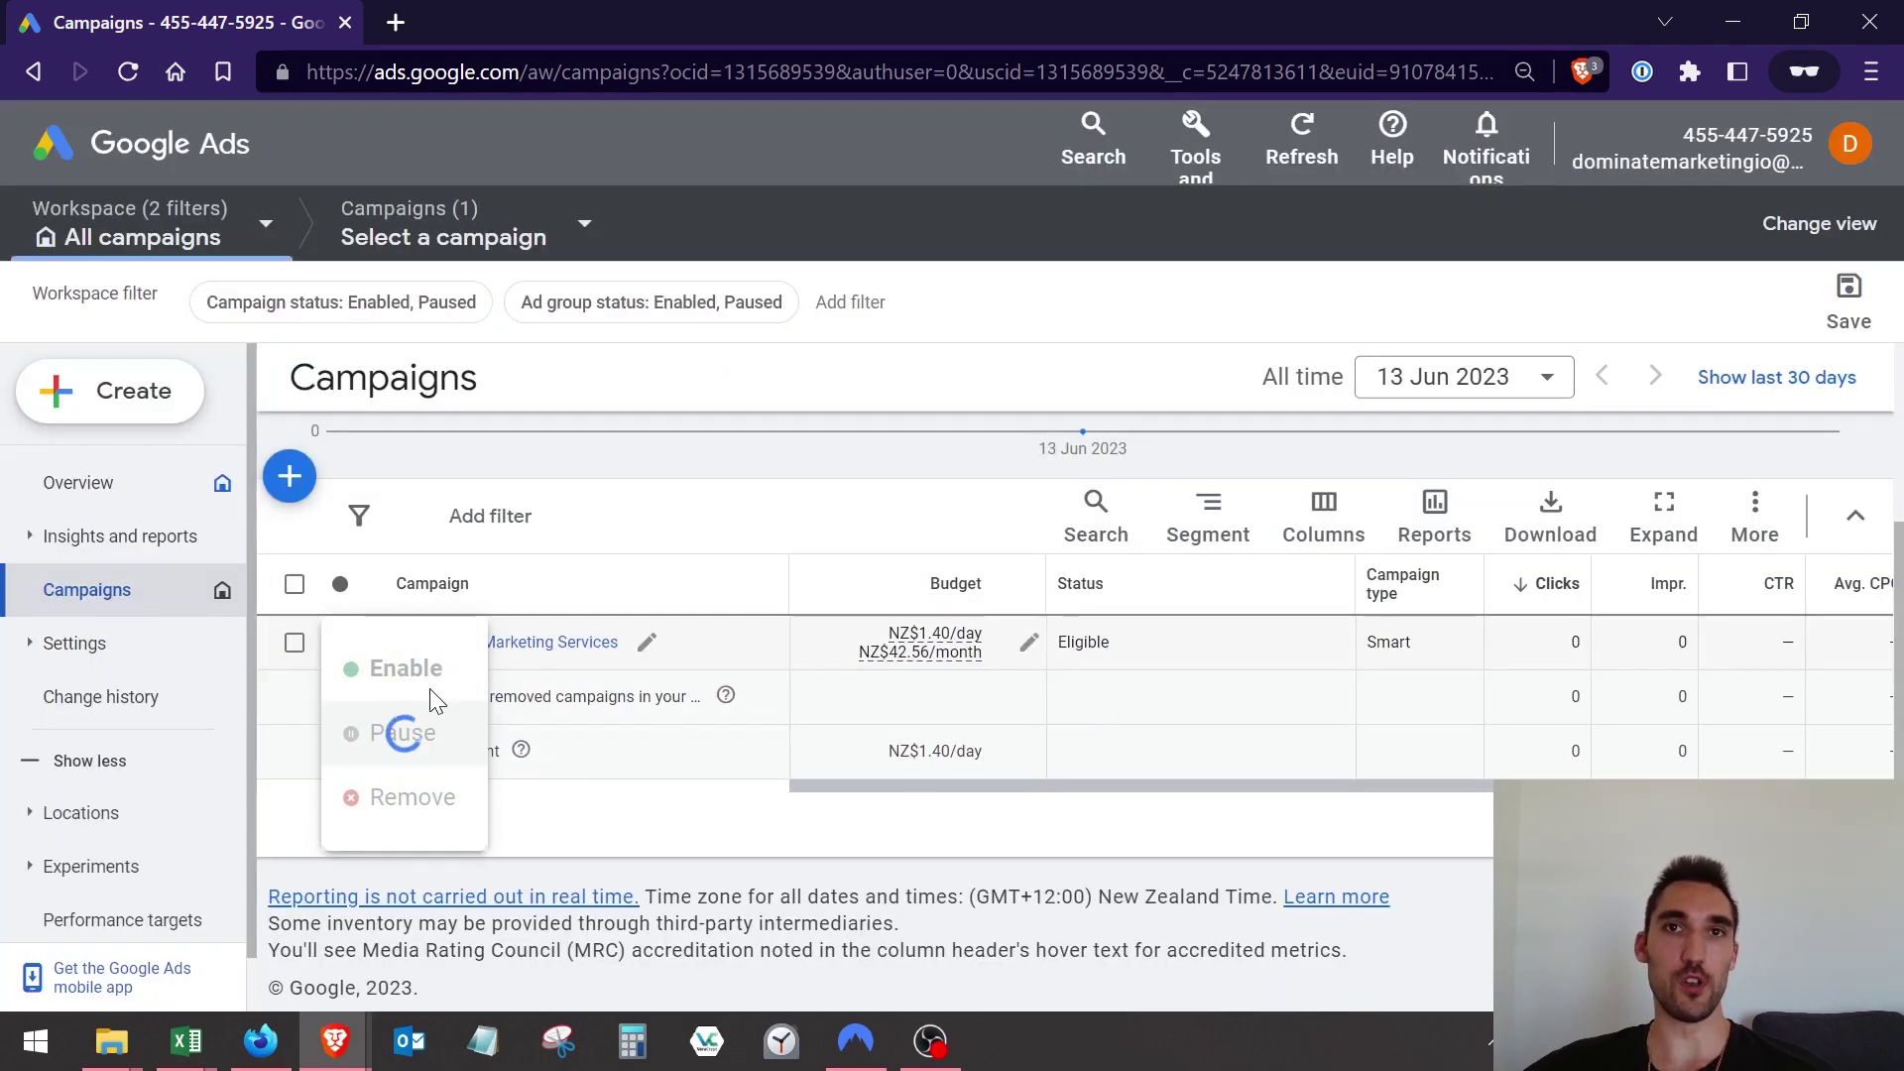
Select the Great Marketing Services campaign and permanently remove it.
click(295, 643)
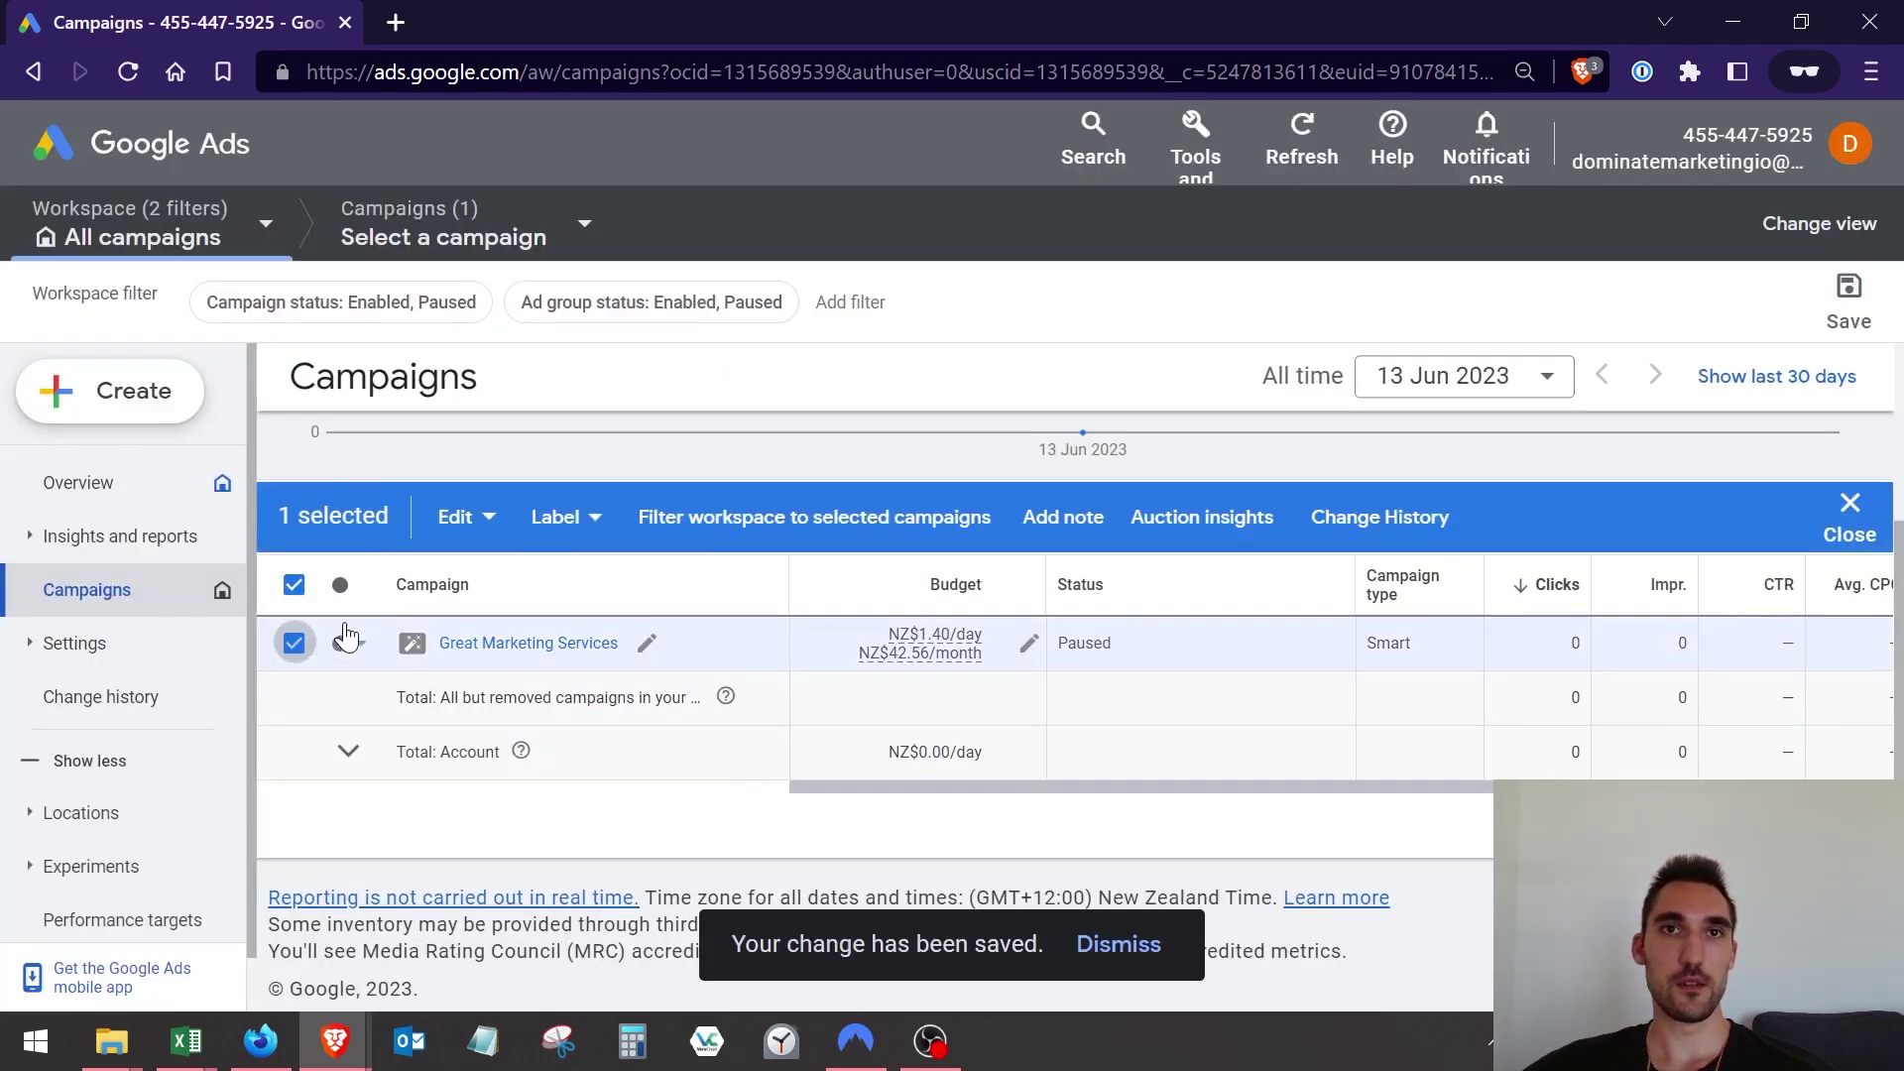
click(479, 523)
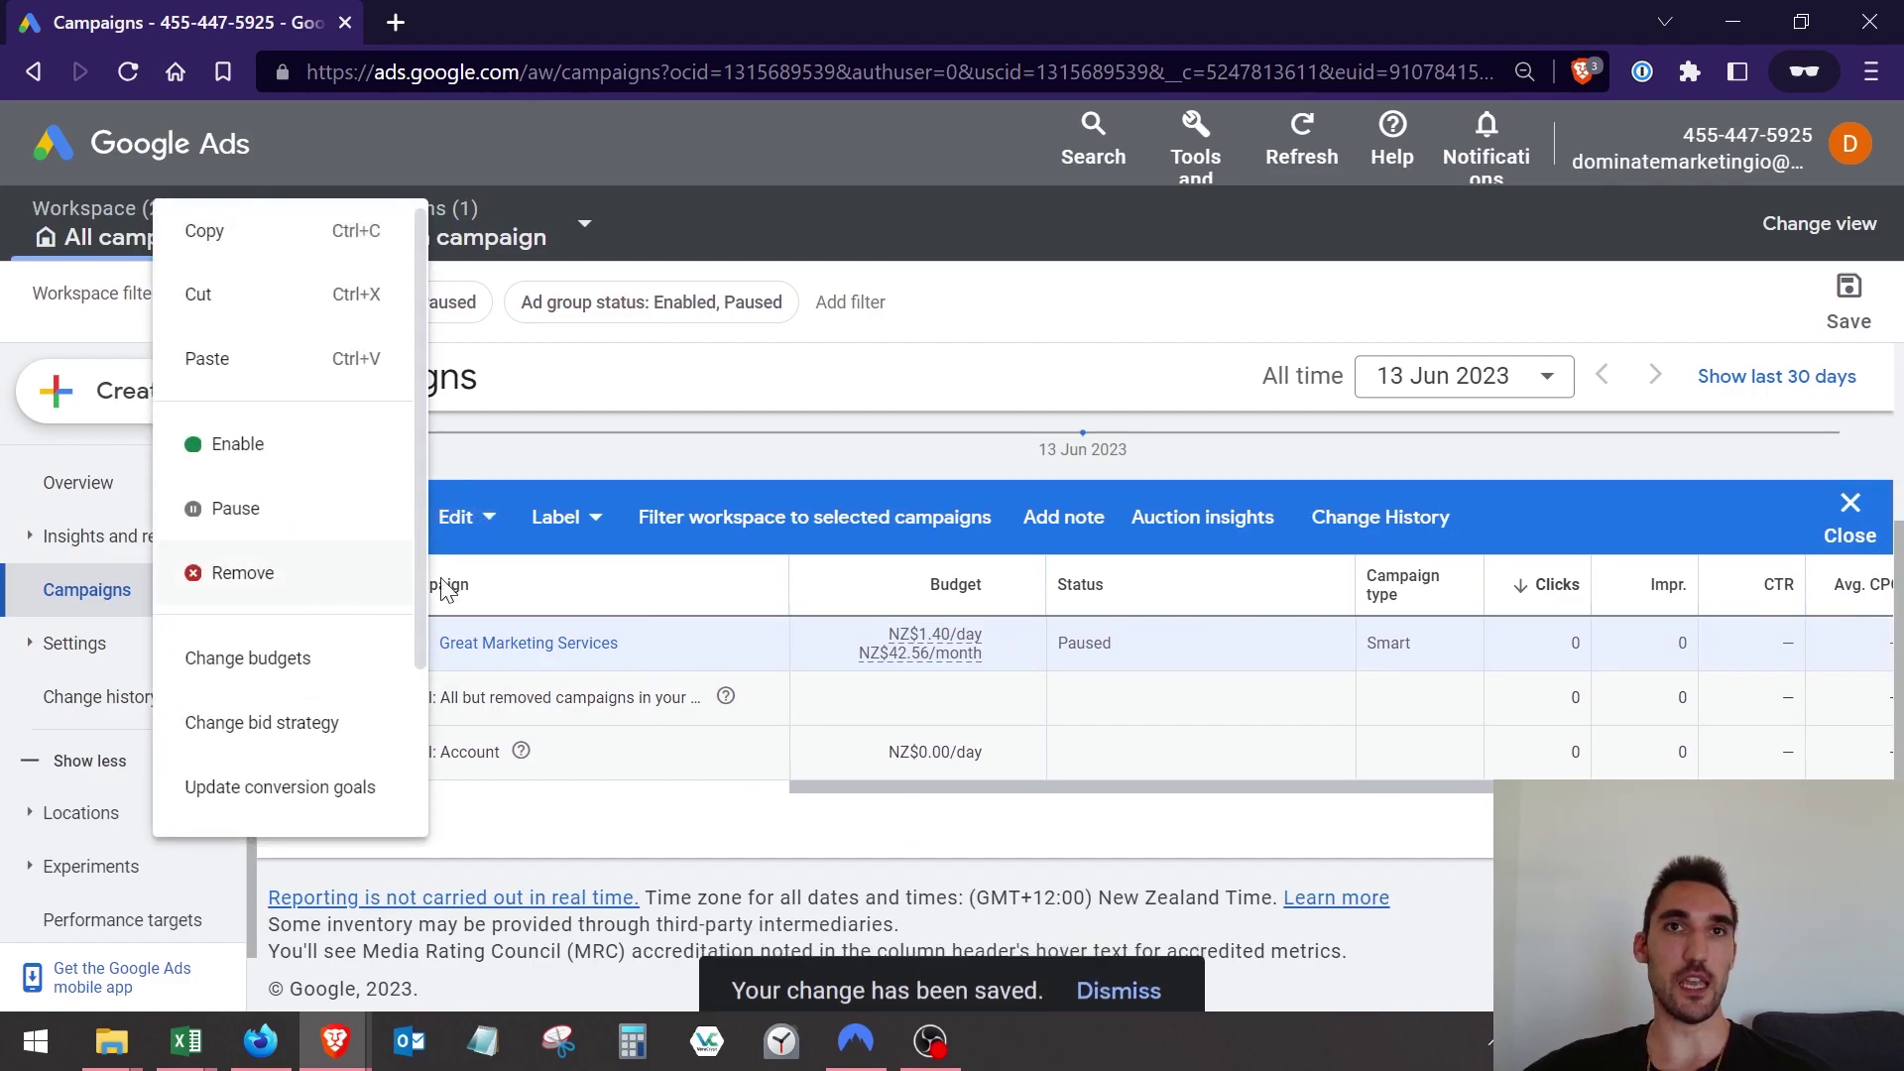
click(238, 566)
click(1206, 663)
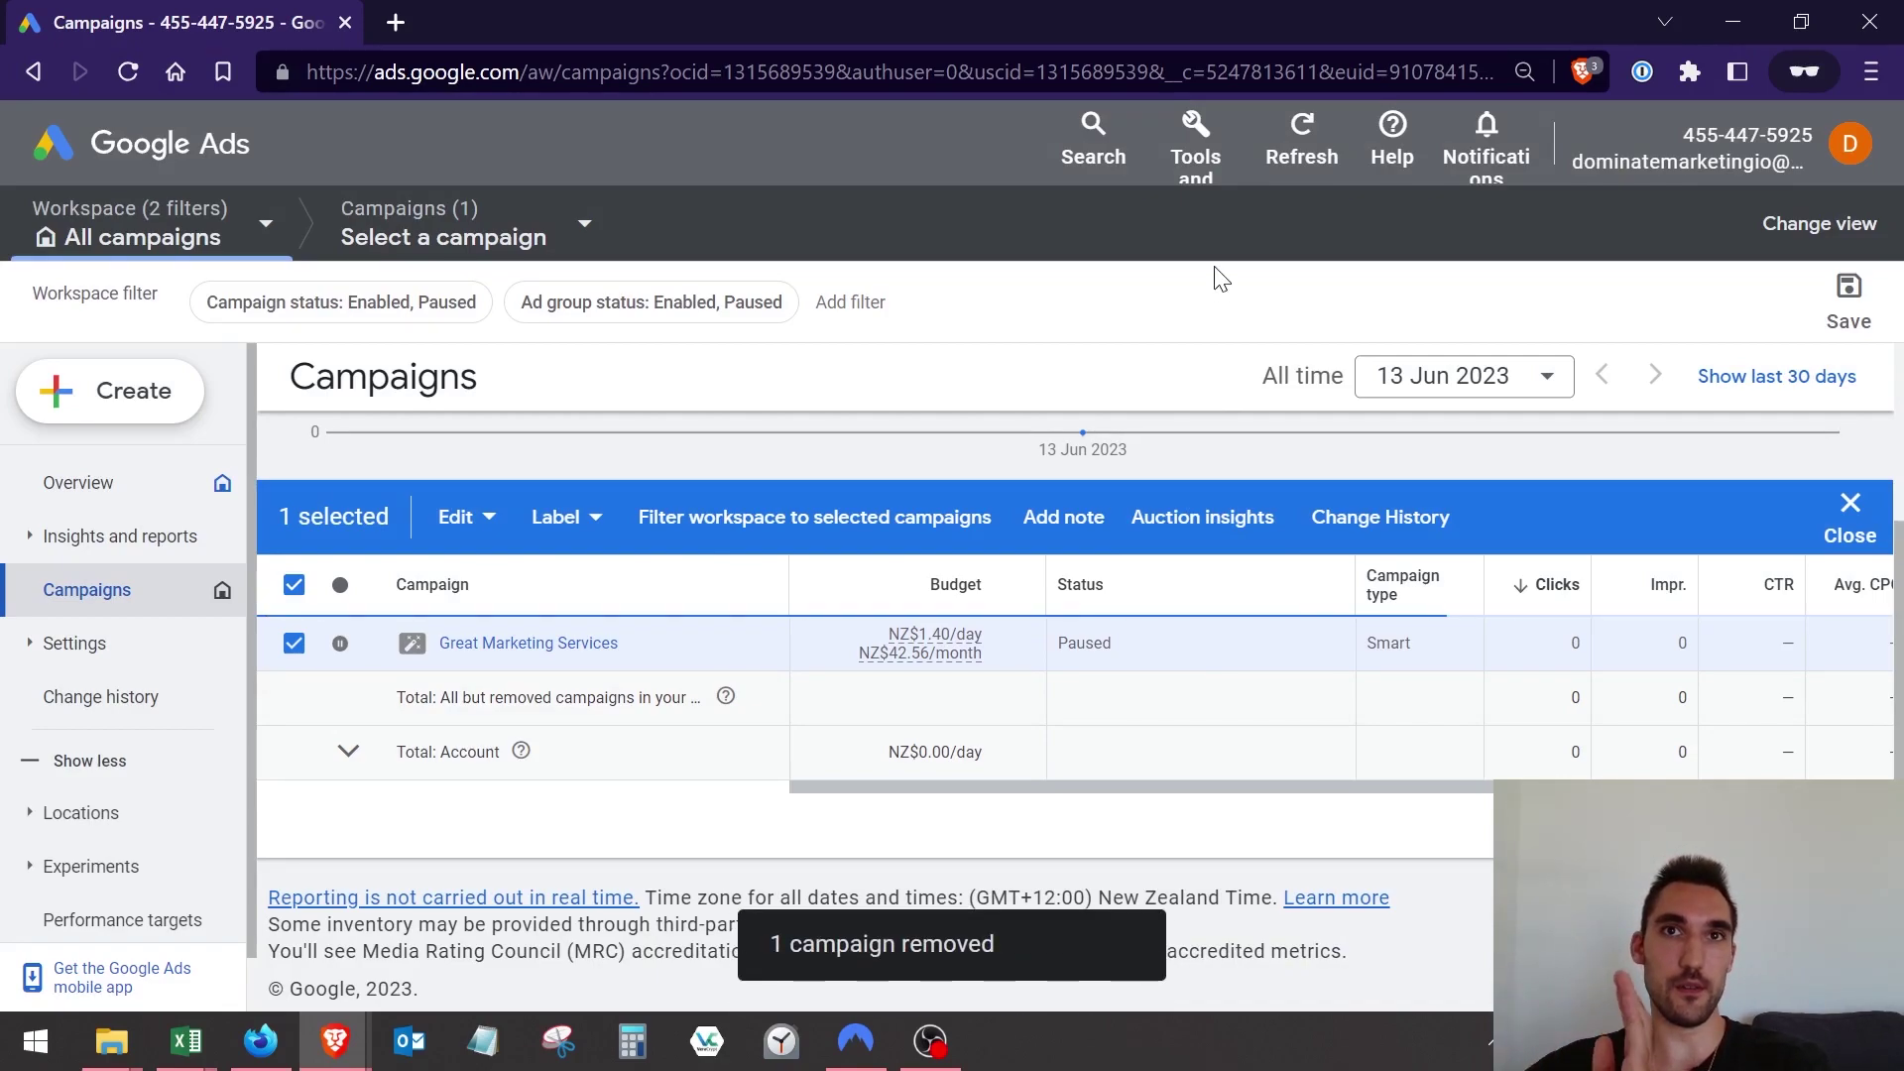
Zoom the page out and open Setup > Access and security from Tools and settings.
click(1197, 163)
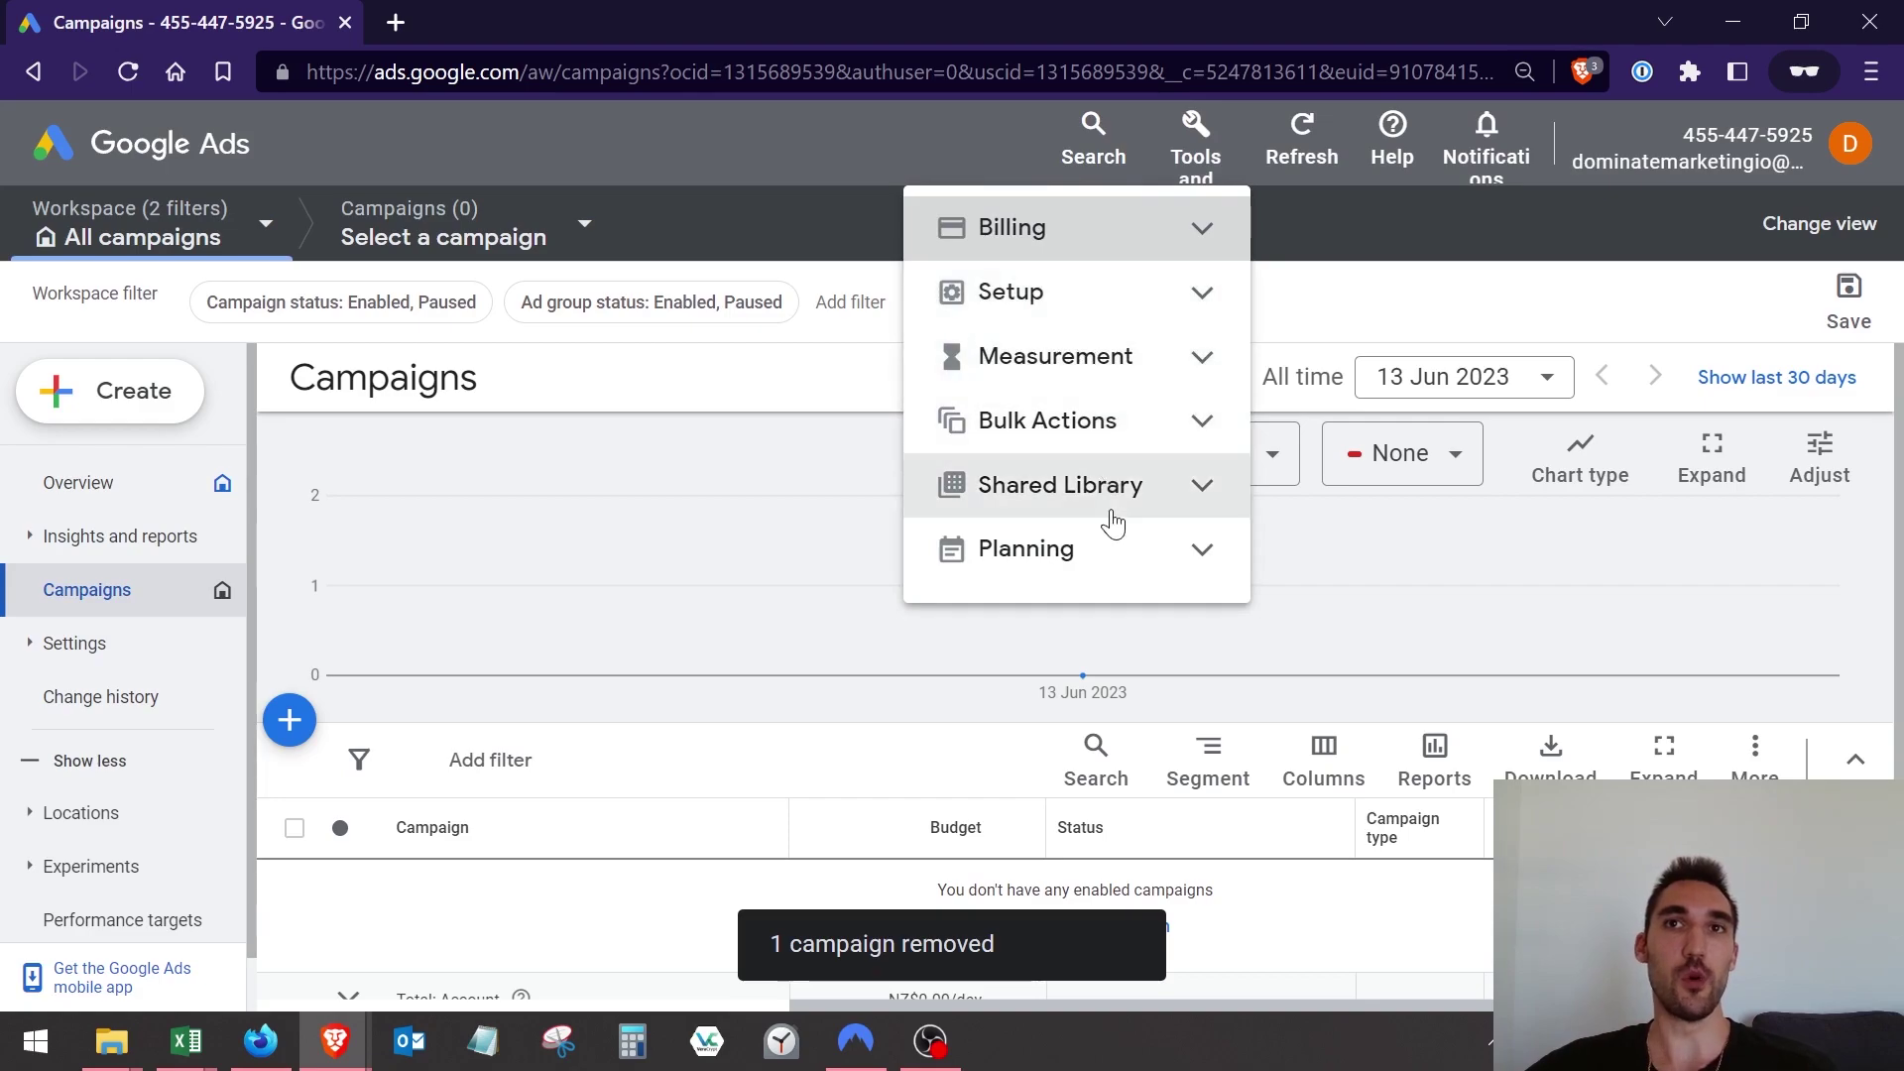
key(ctrl+minus)
key(ctrl+minus)
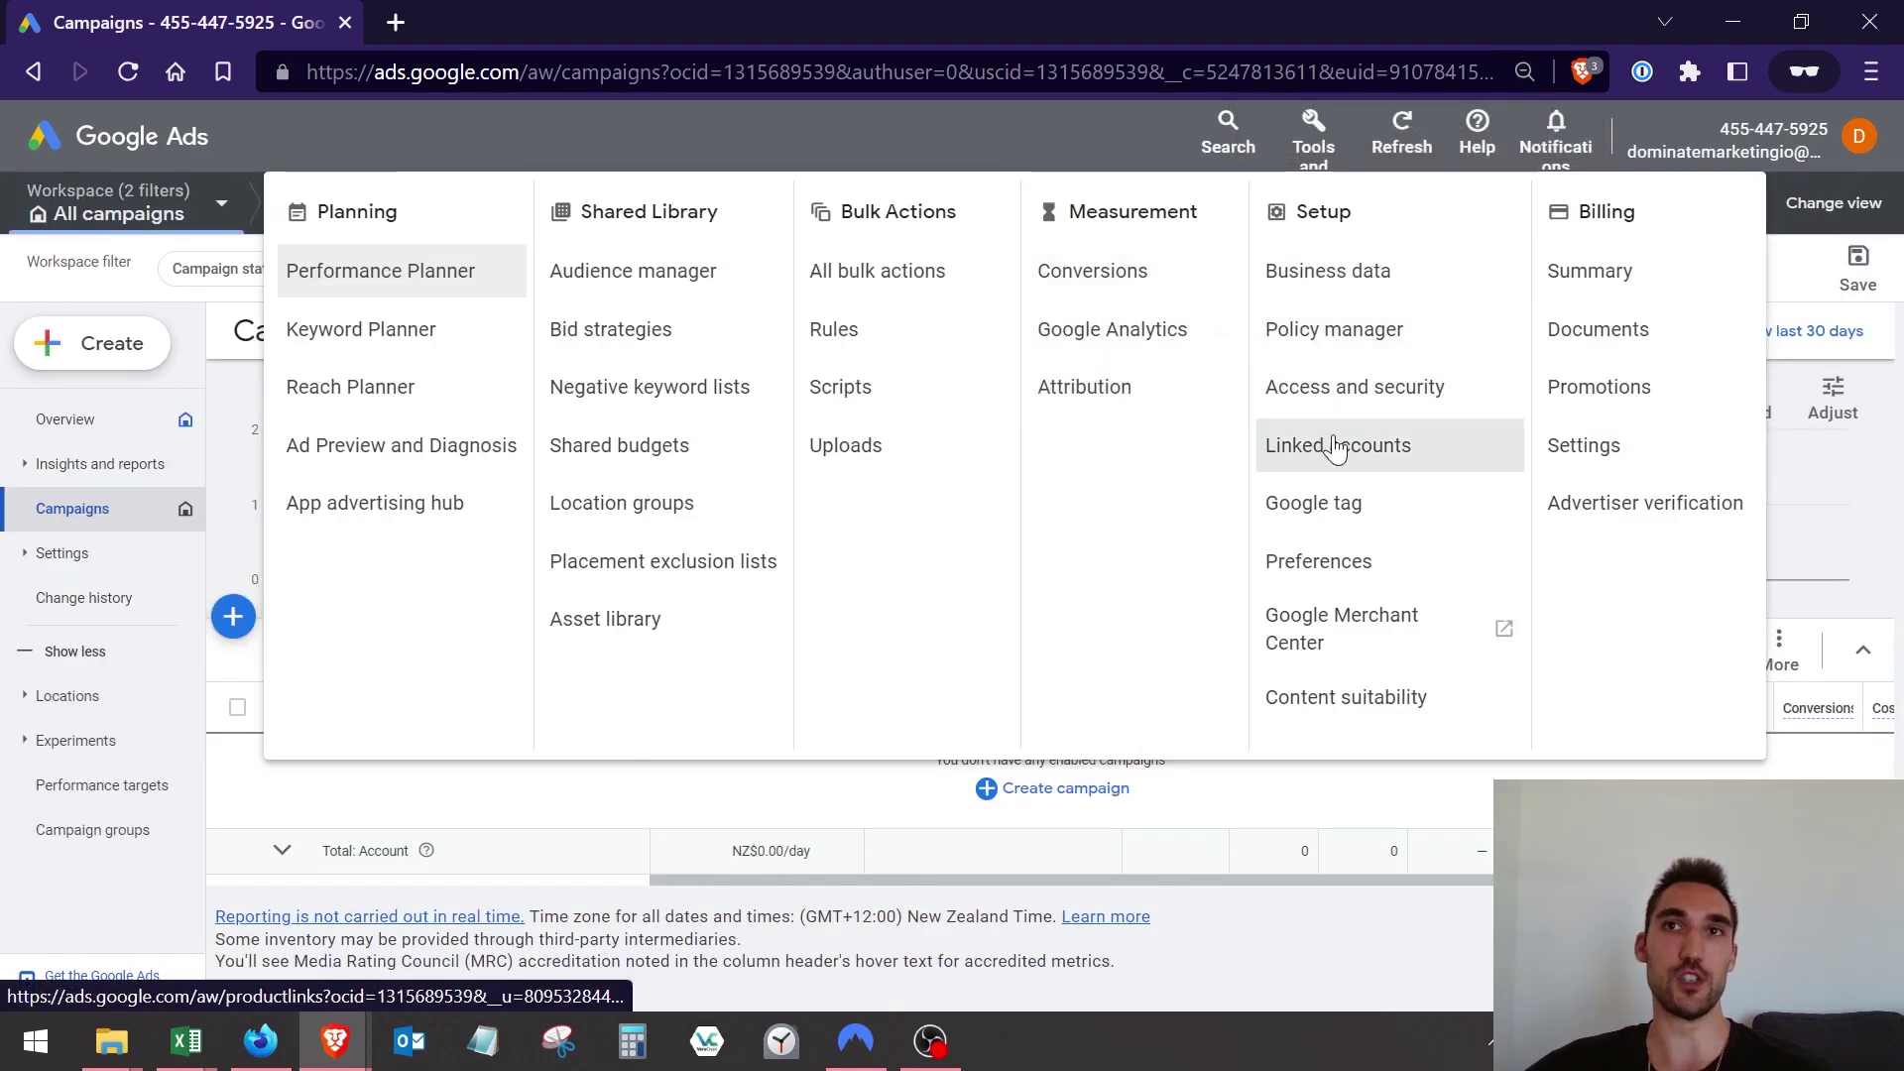
click(1315, 144)
click(1316, 149)
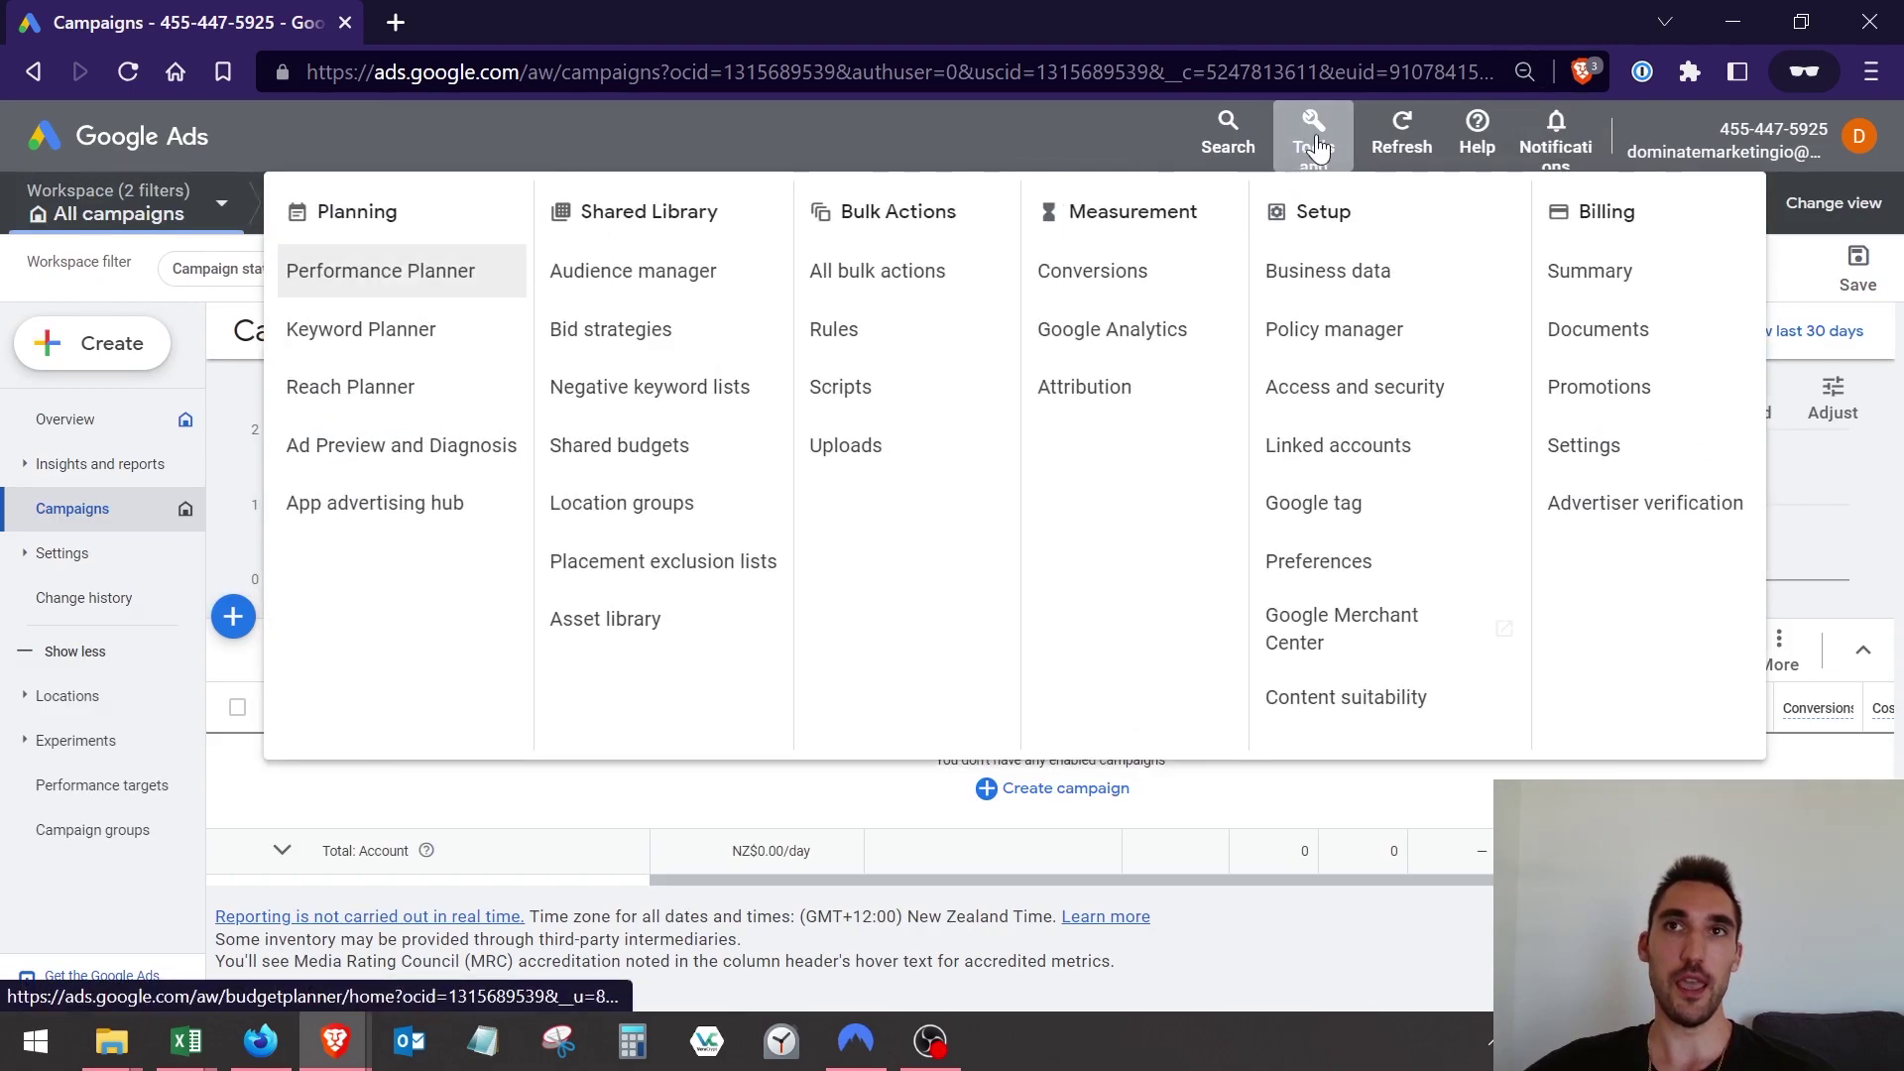
click(1340, 387)
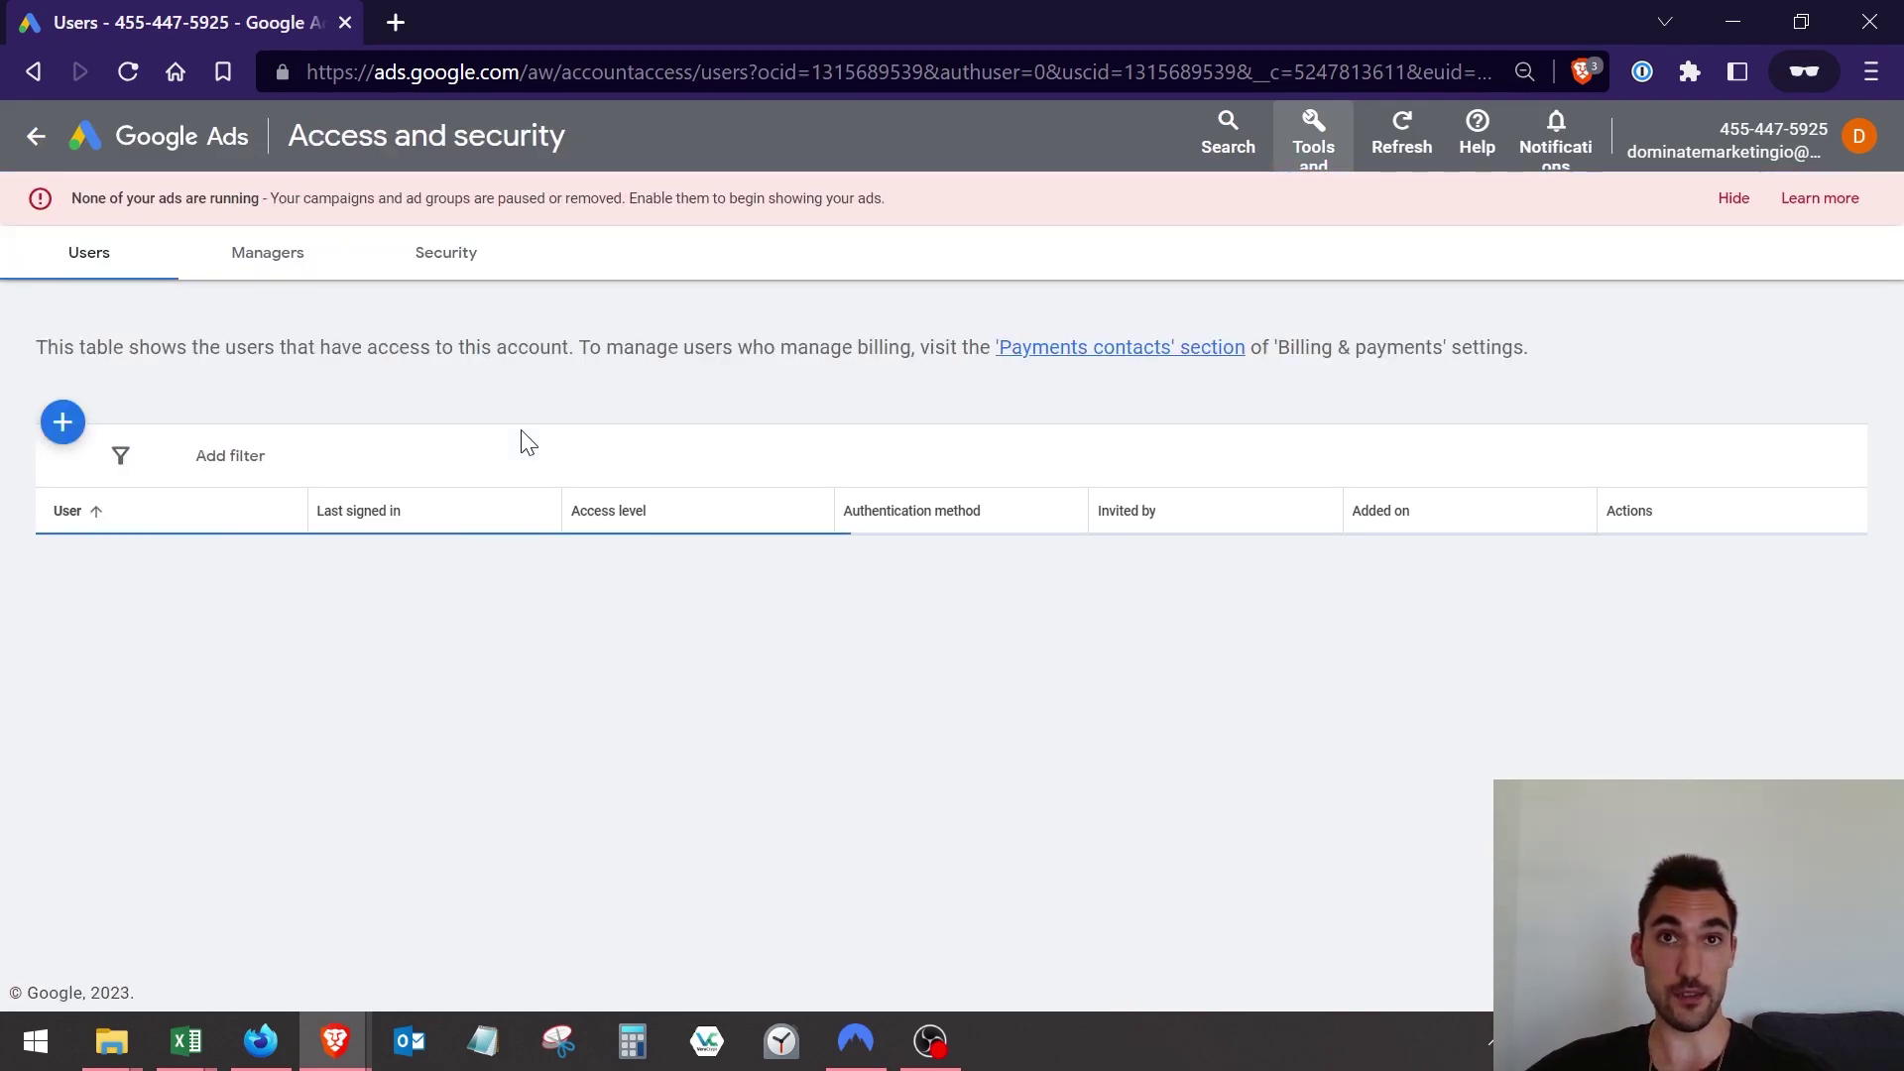
Invite a new user by entering their email address, granting Admin access, and sending the invitation.
click(62, 424)
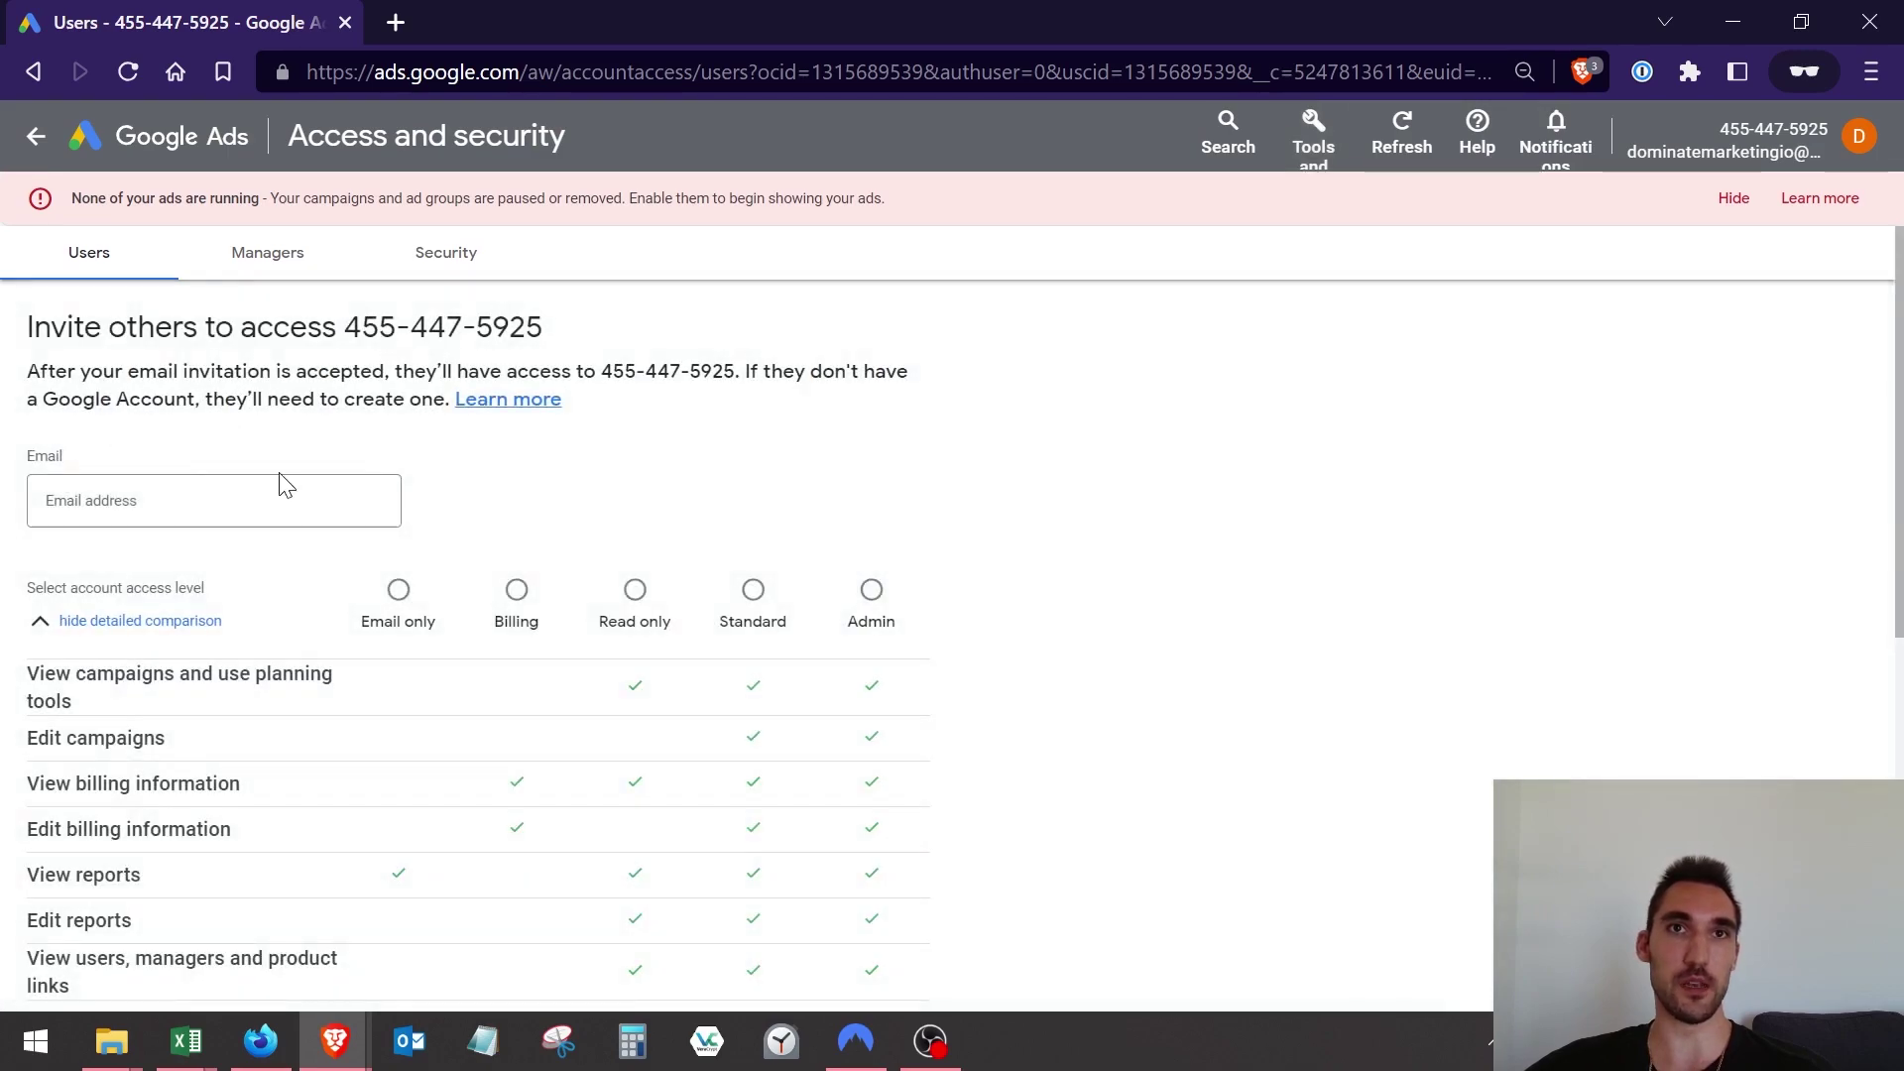
click(264, 495)
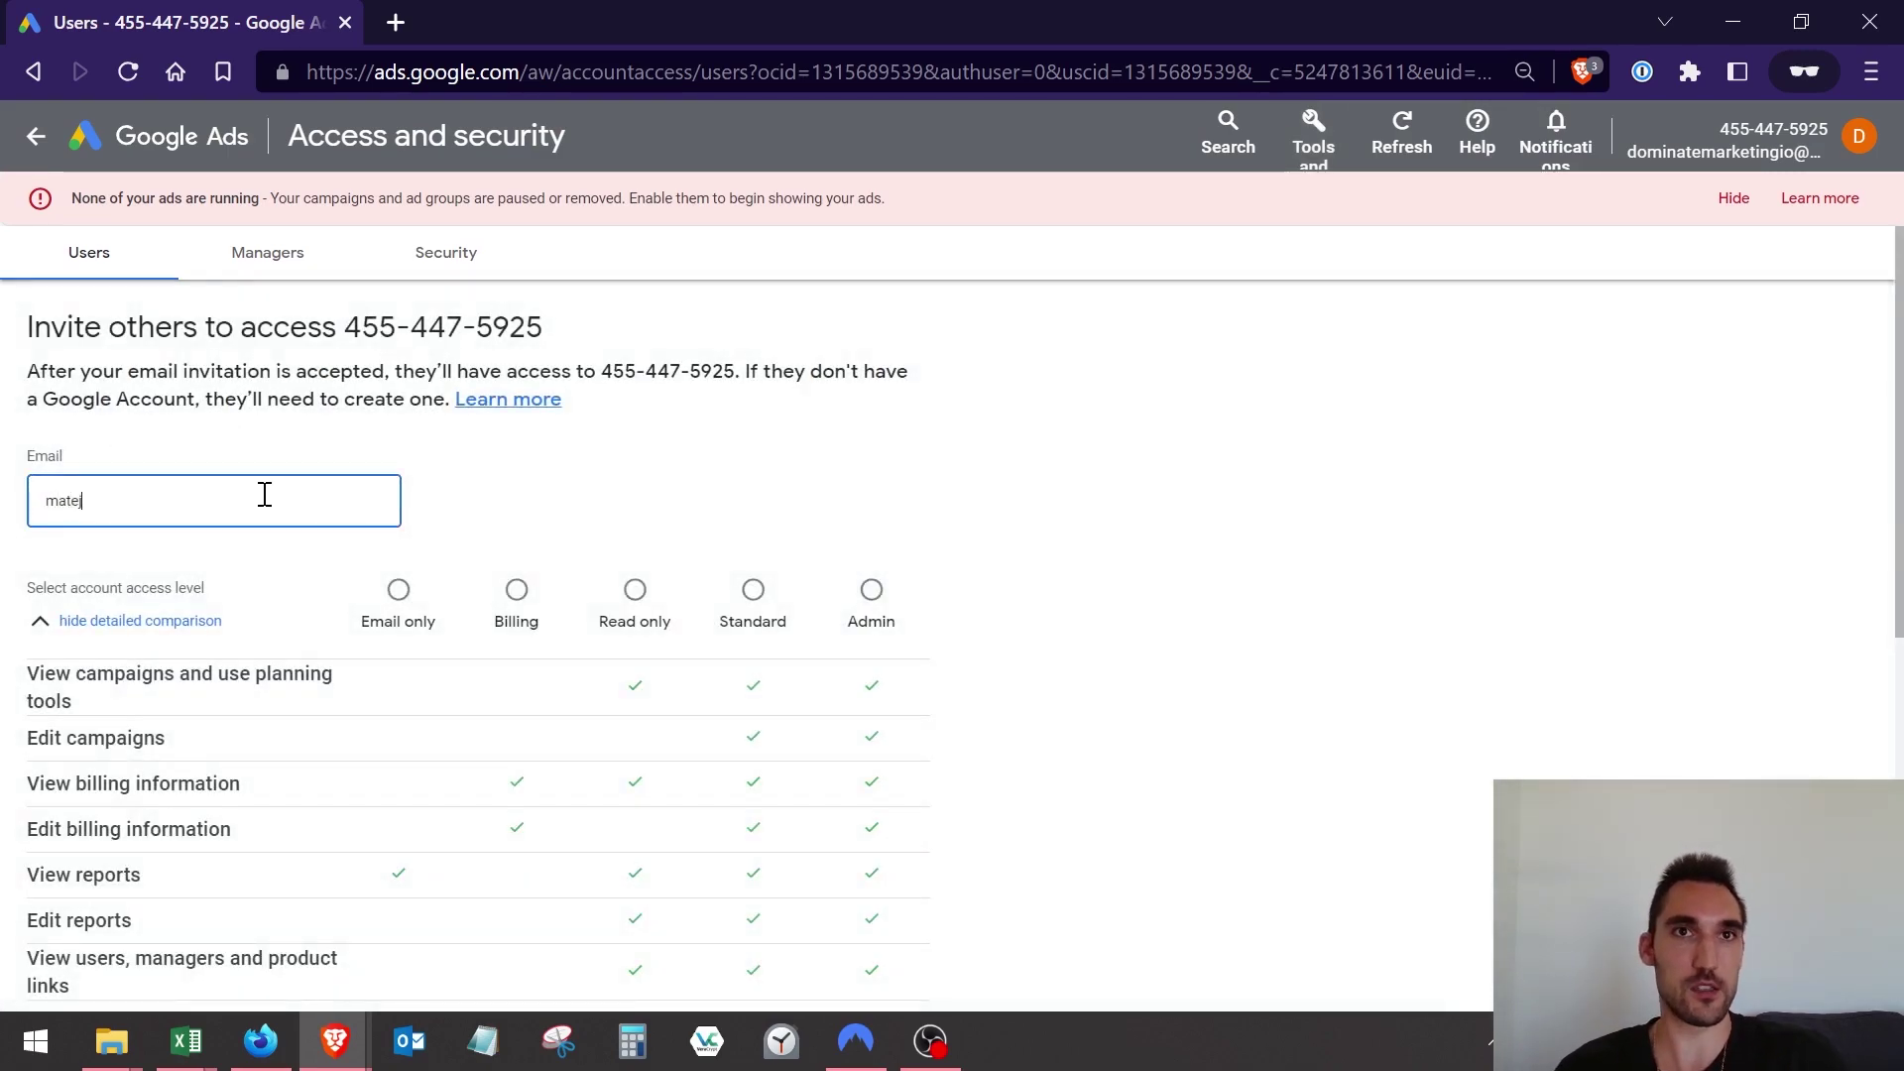
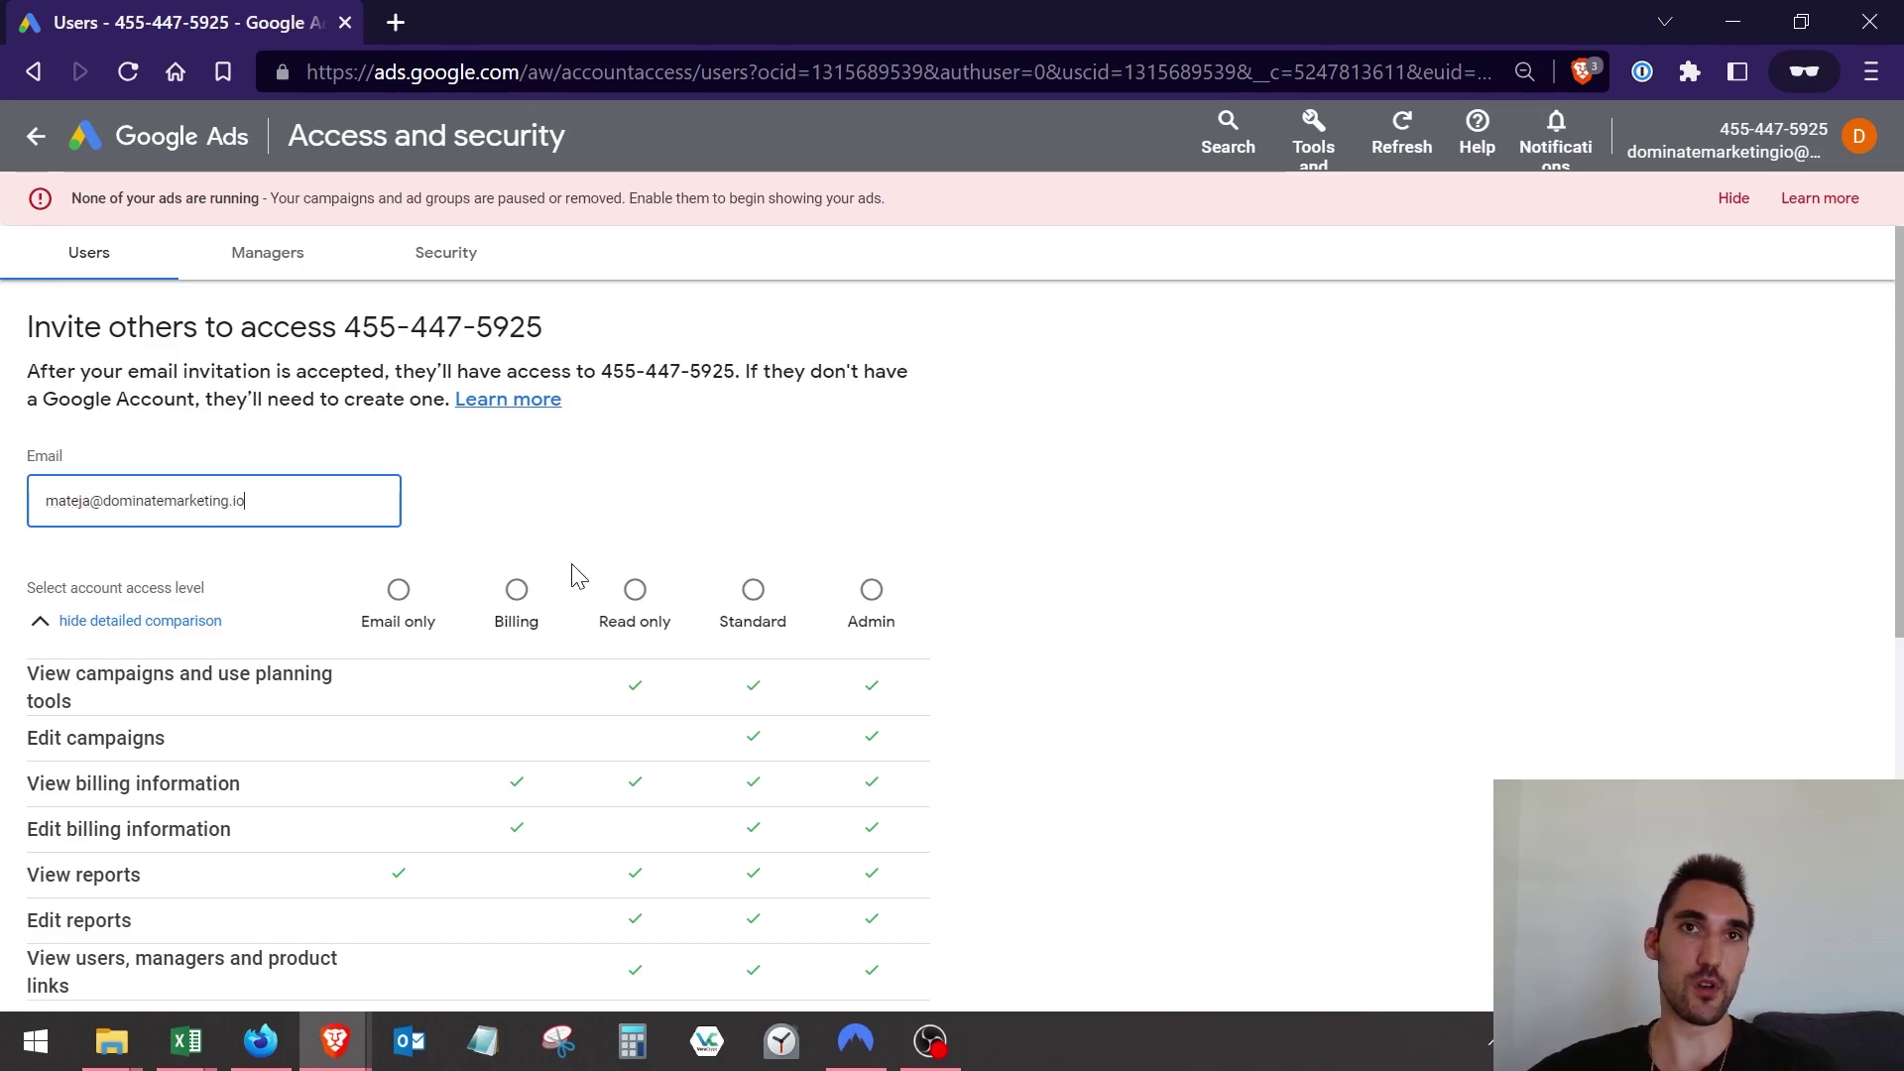
click(872, 592)
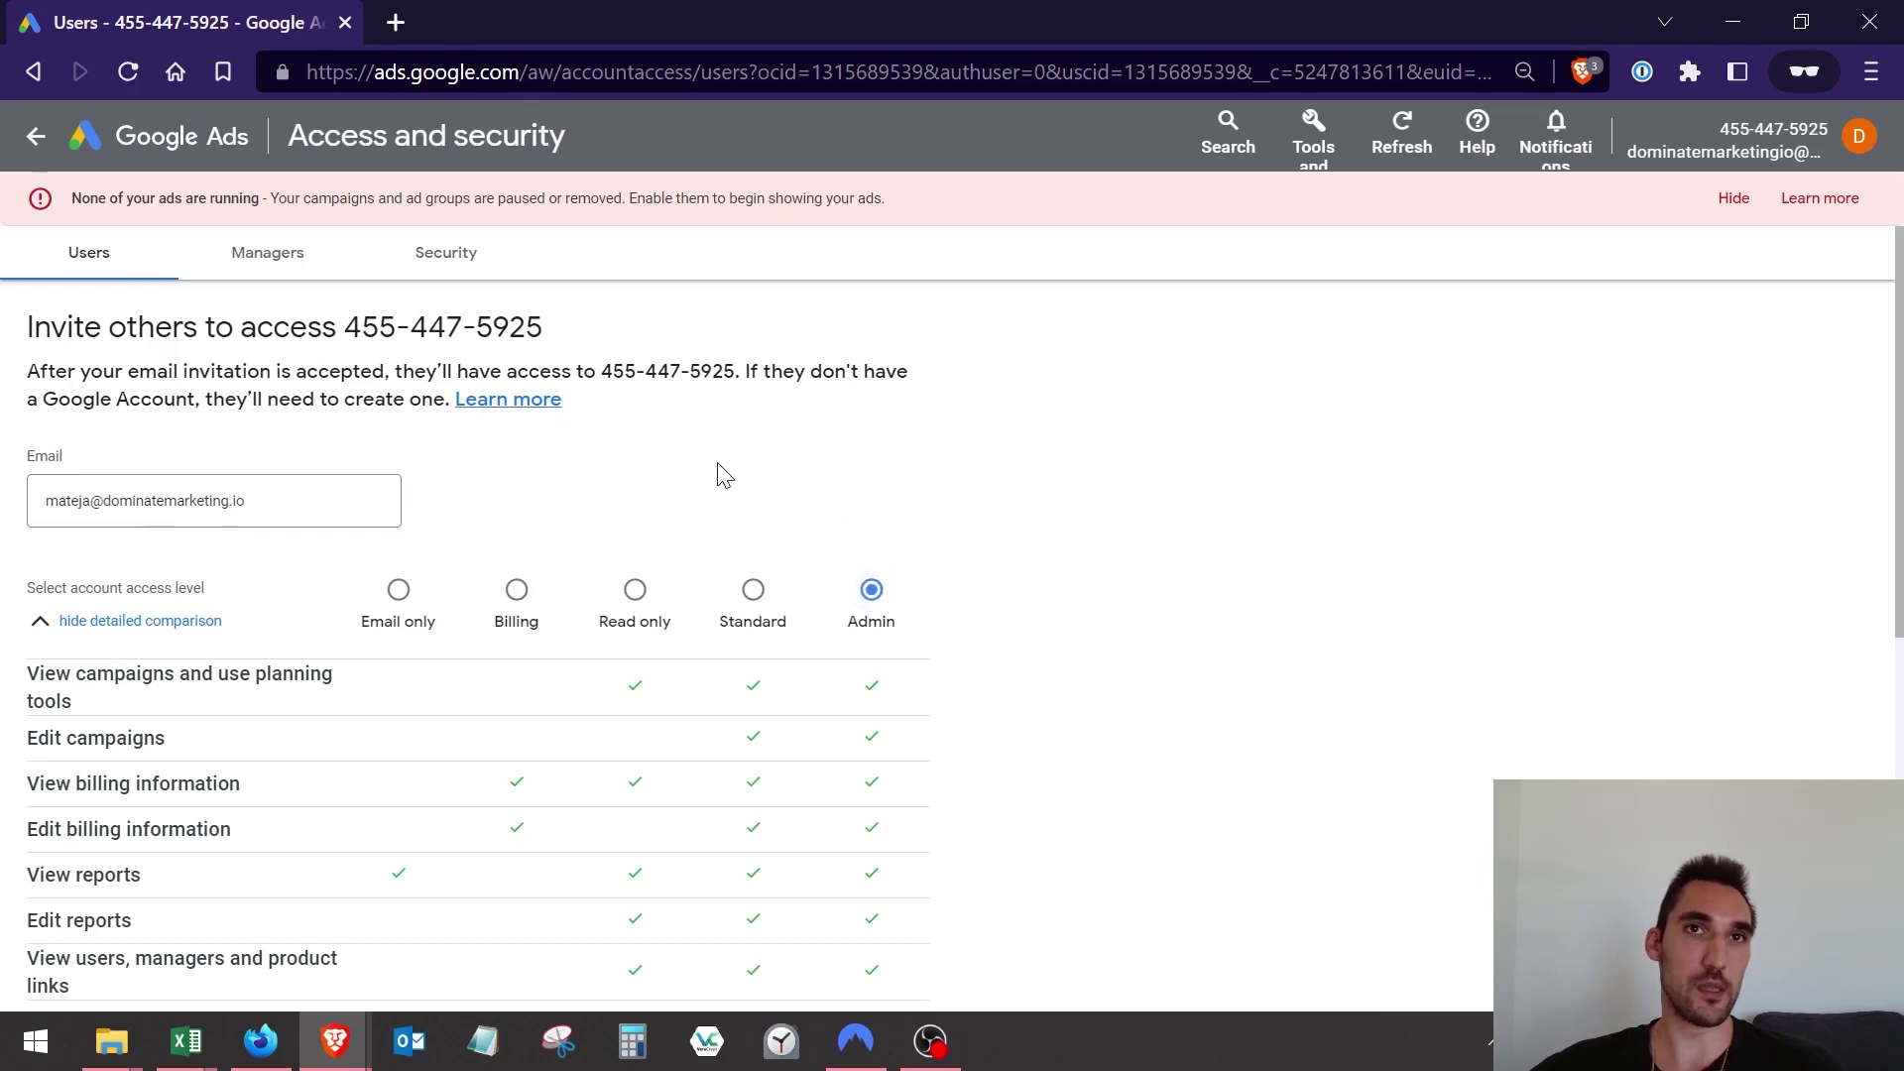
scroll(723, 476, down, 5)
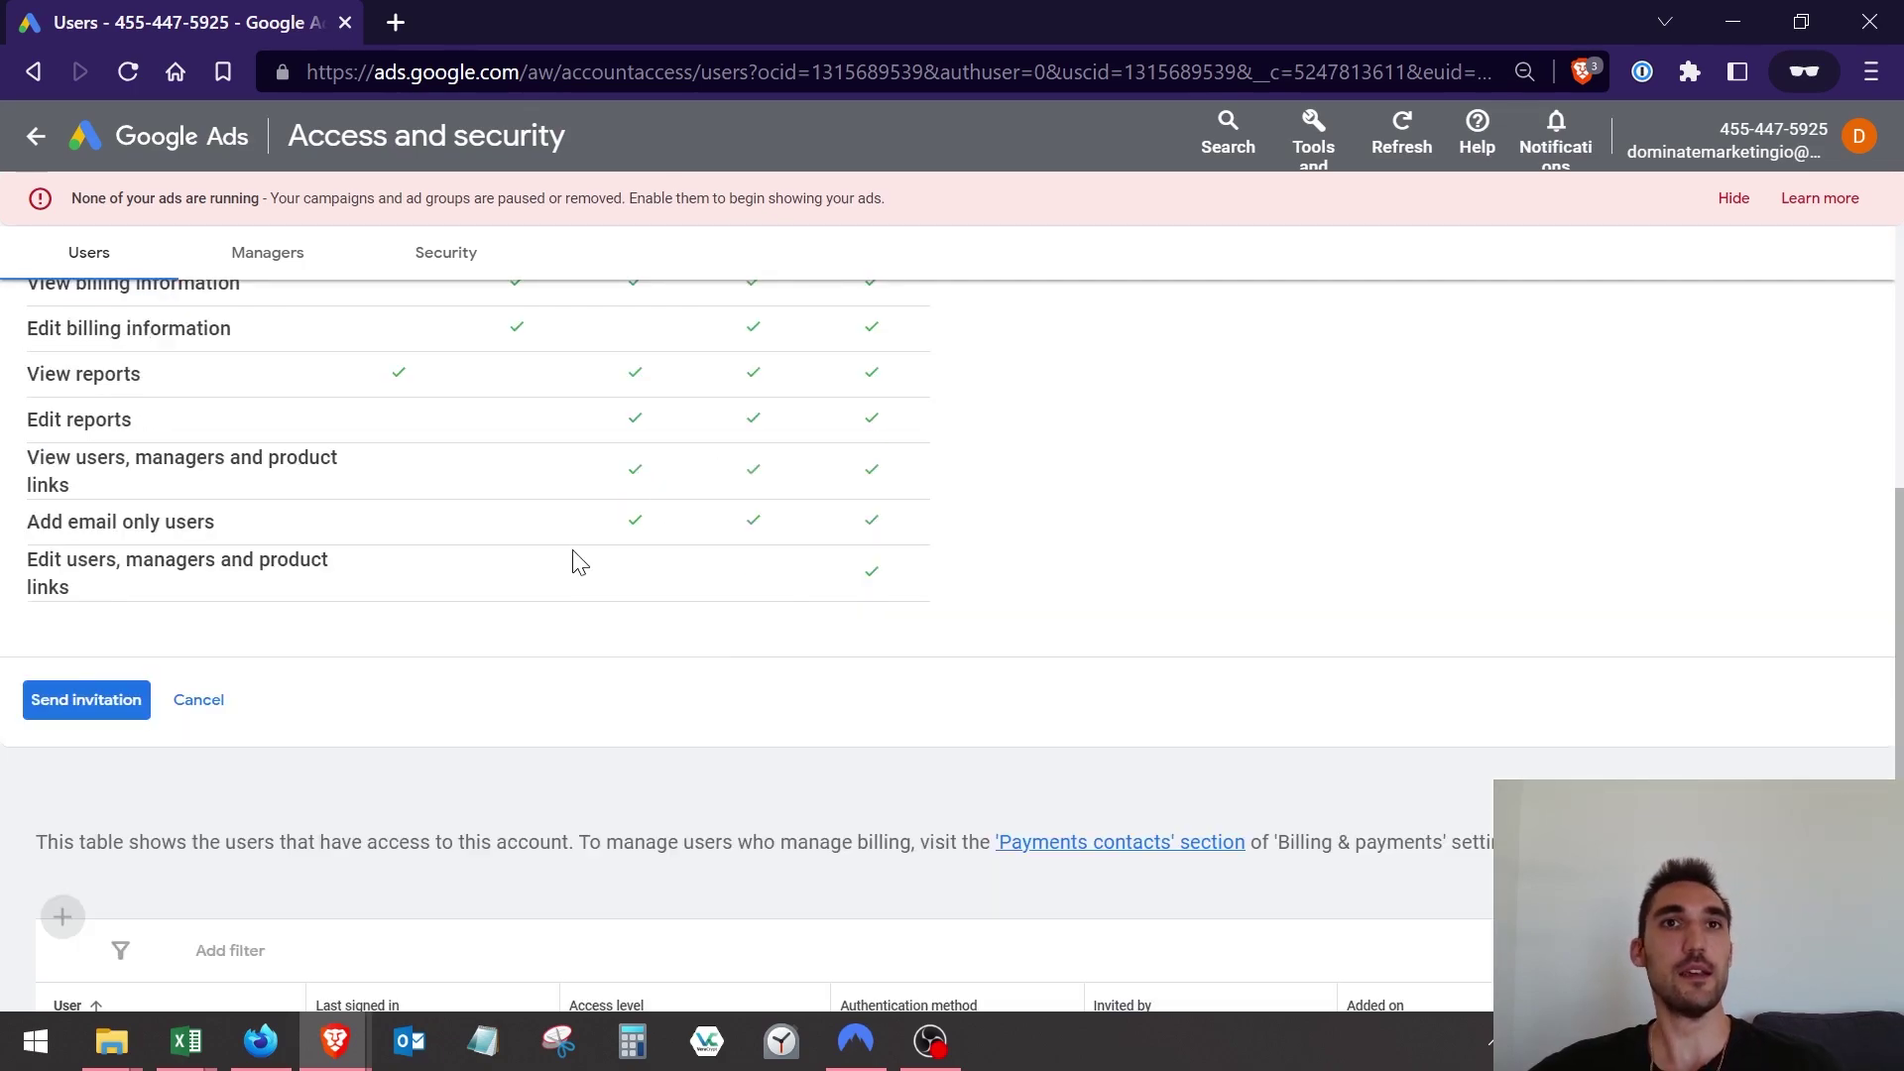
scroll(580, 562, up, 3)
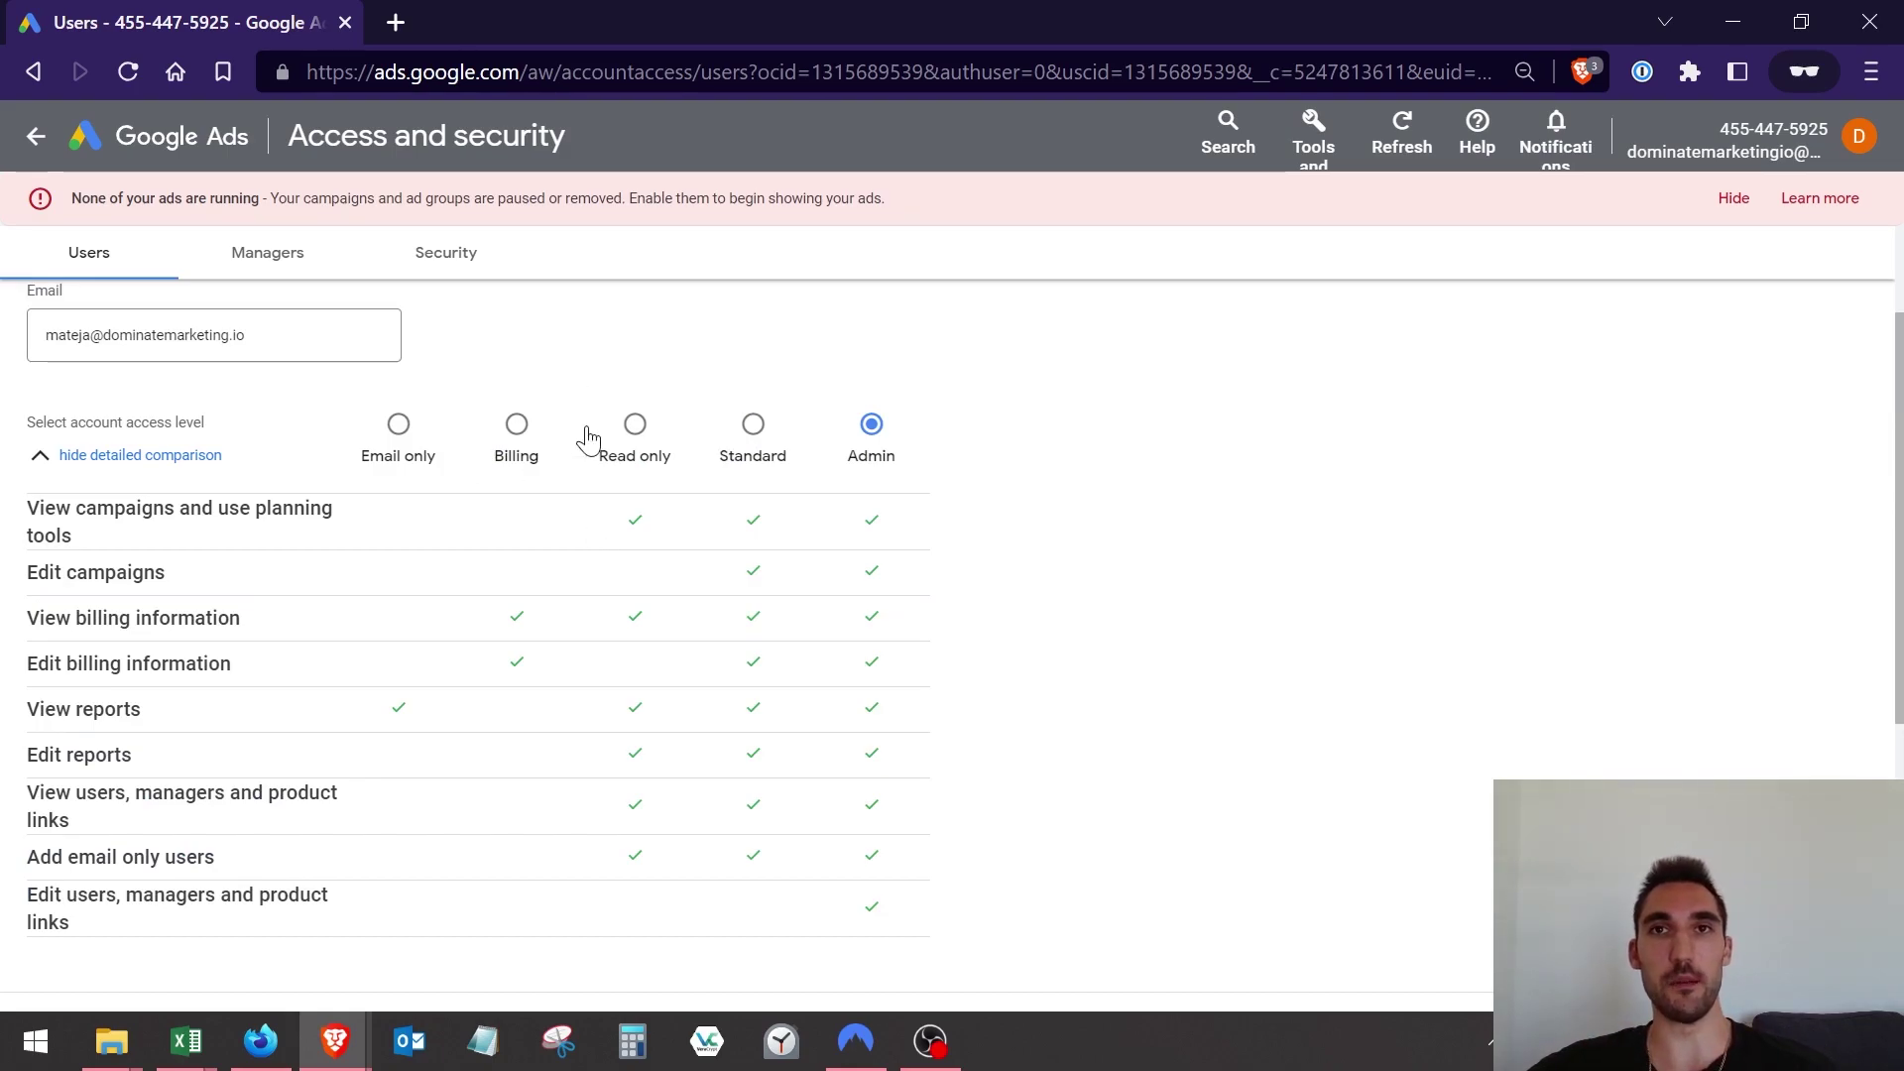
scroll(859, 446, down, 3)
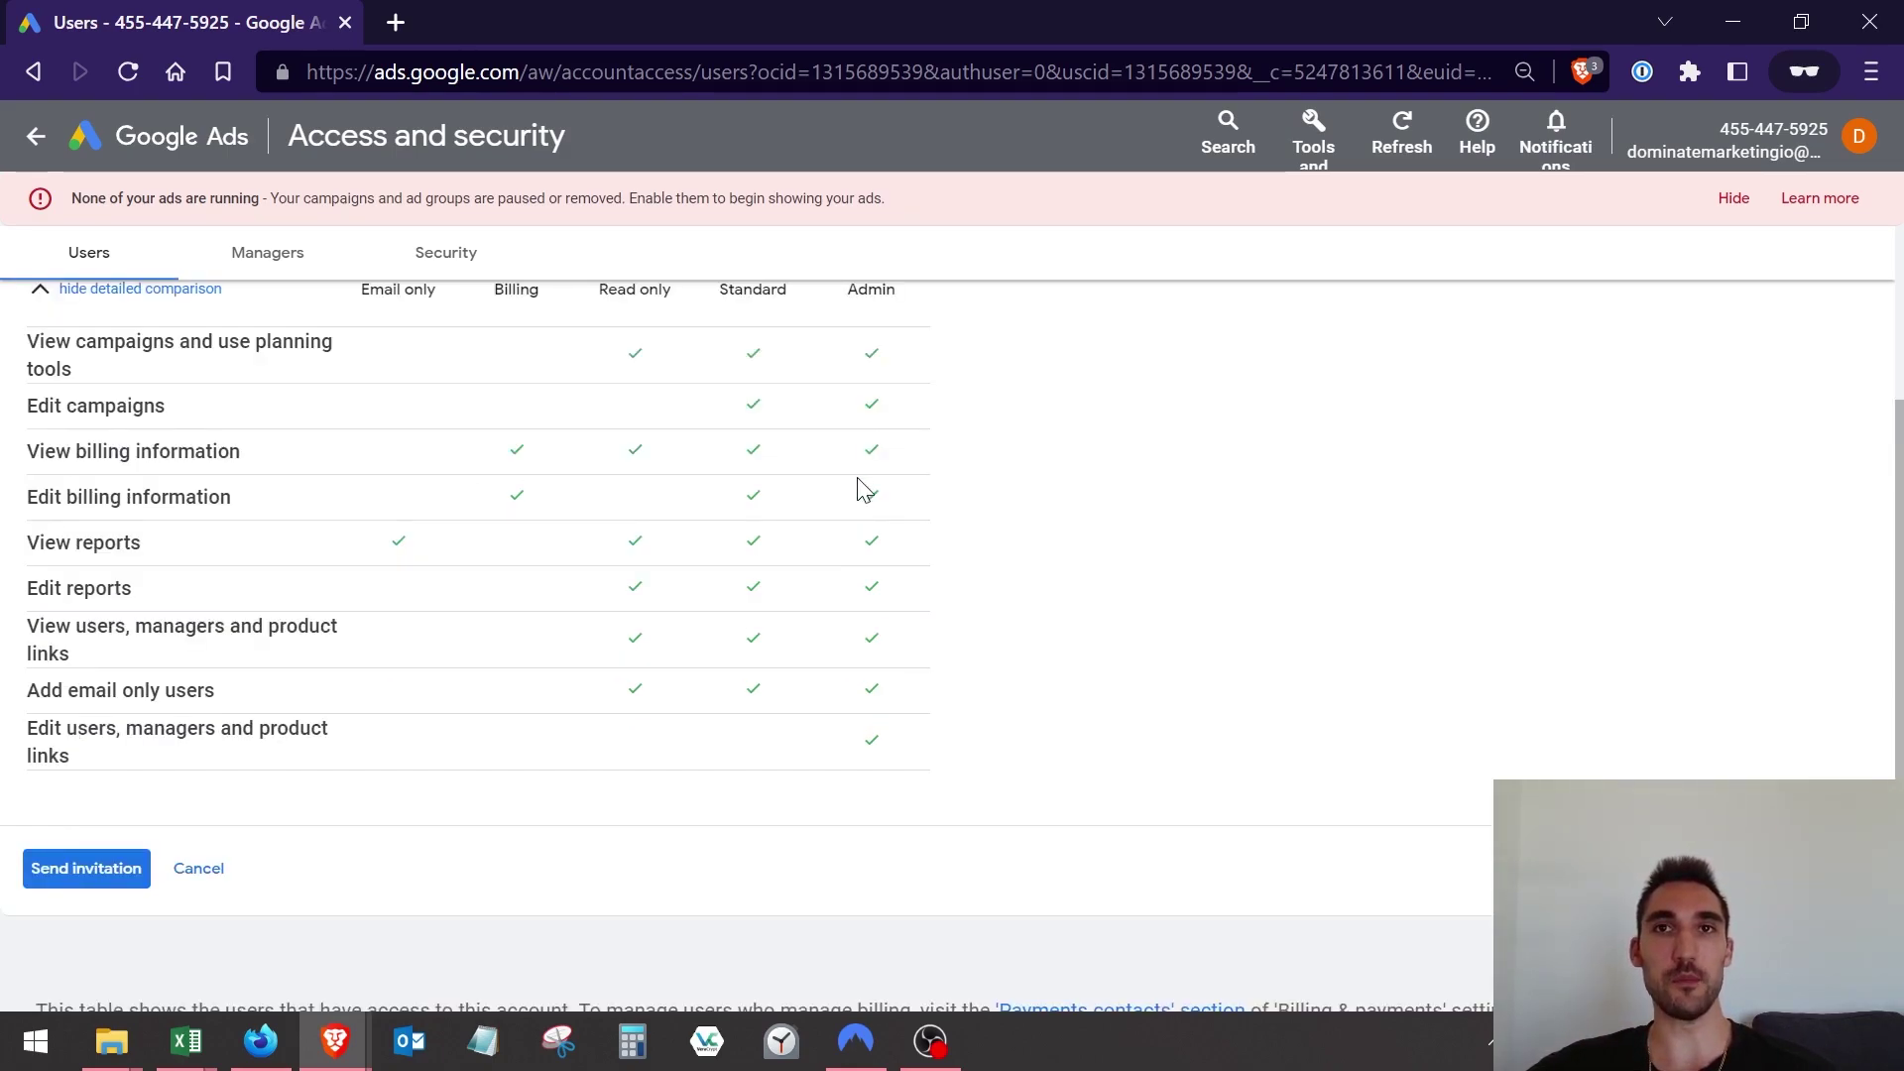
click(85, 706)
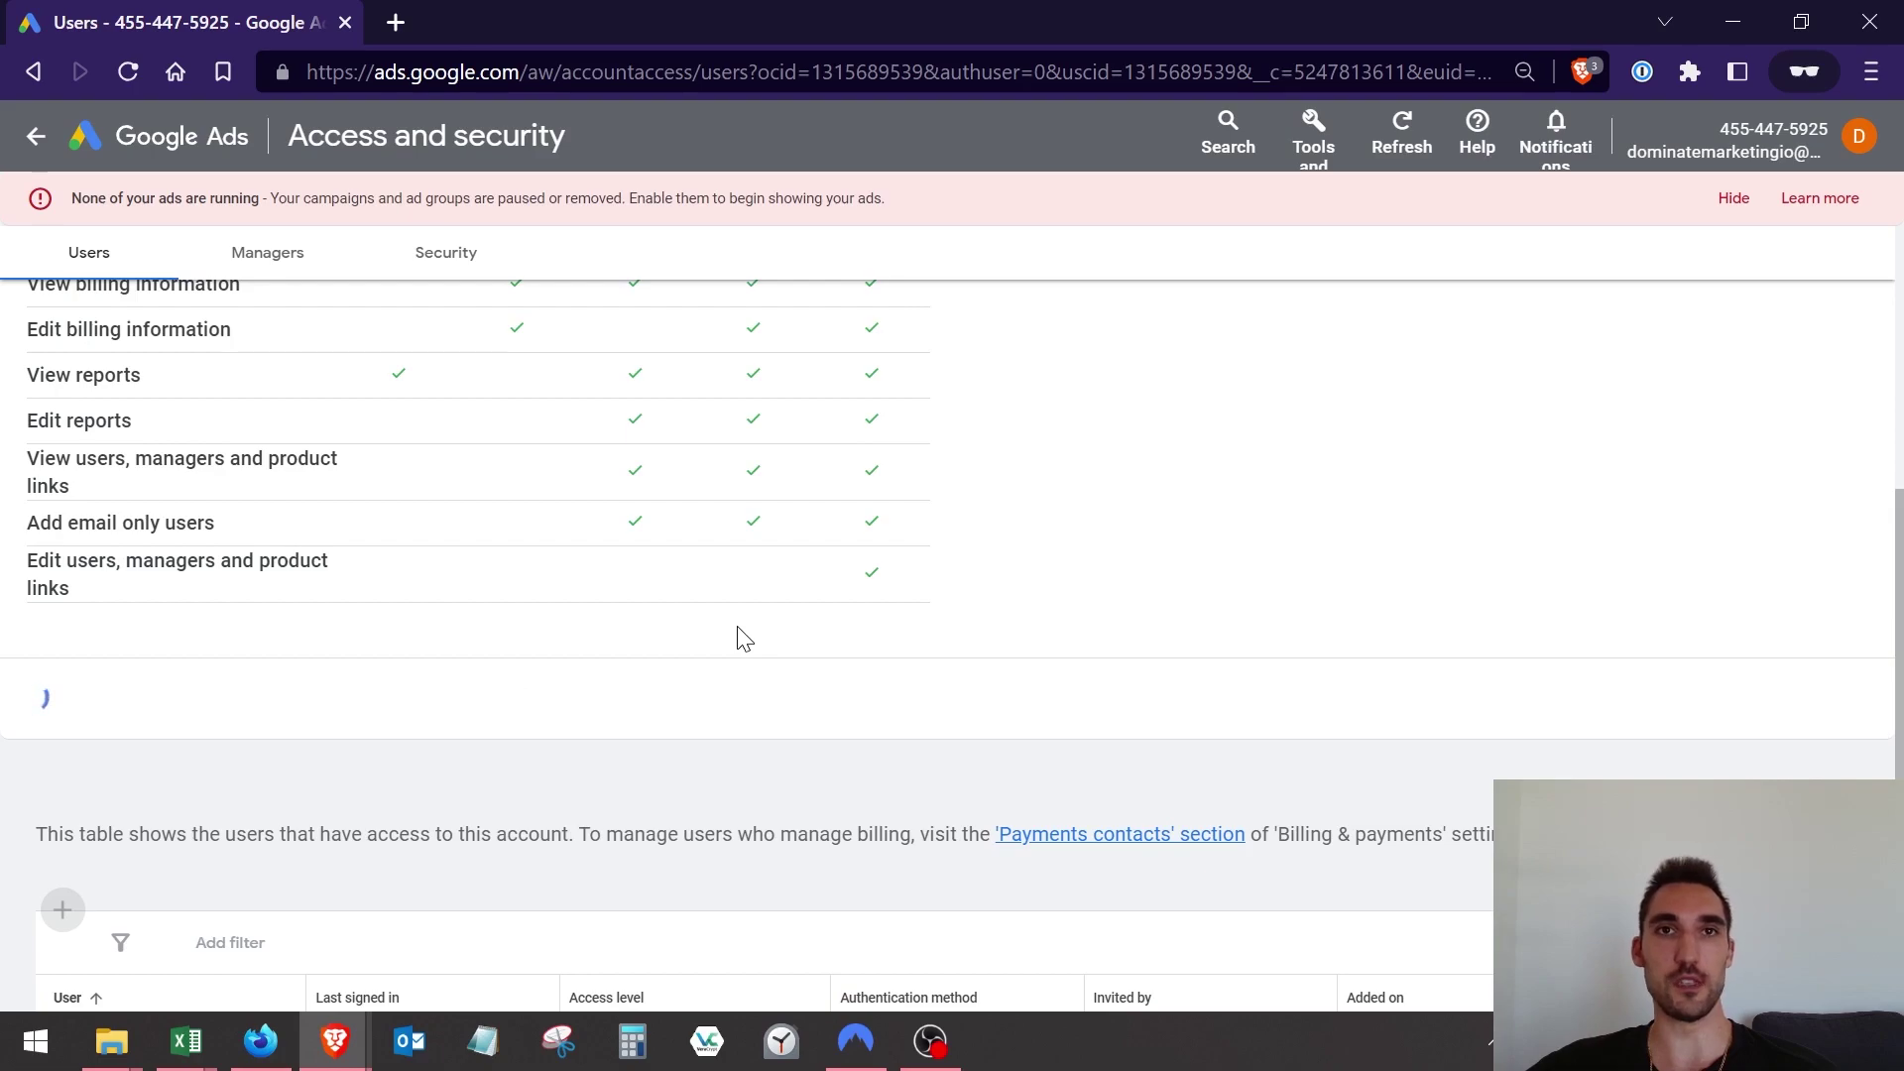